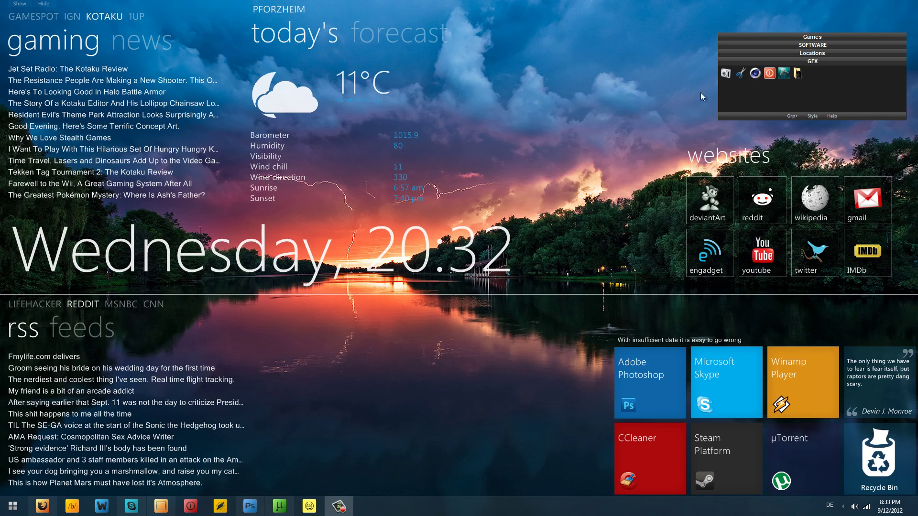
# Open the Smoke May 2012 folder and browse its smoke photo thumbnails
pyautogui.click(801, 74)
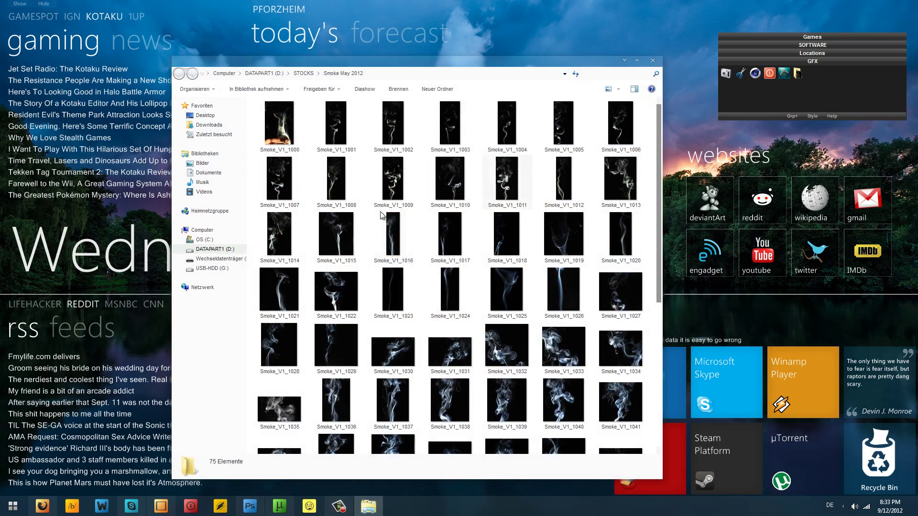
pyautogui.moveTo(477, 58); pyautogui.dragTo(484, 43)
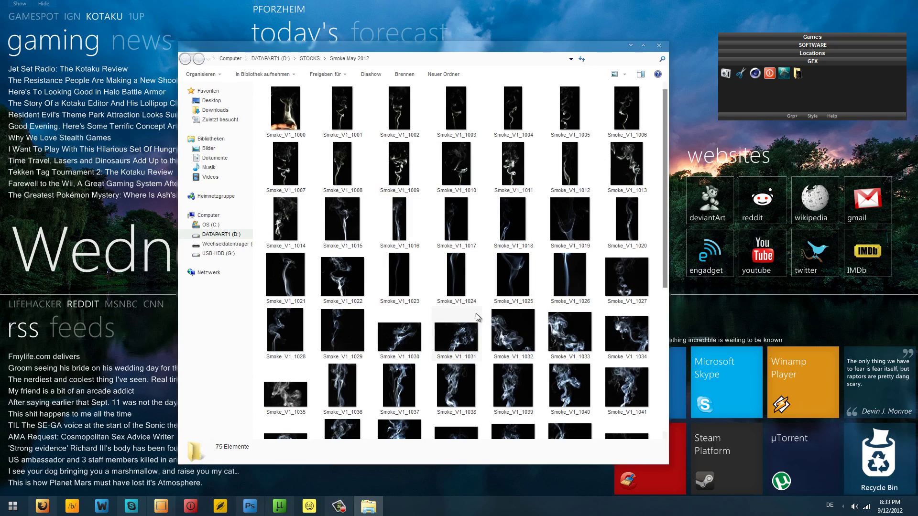
pyautogui.scroll(-5, 530, 296)
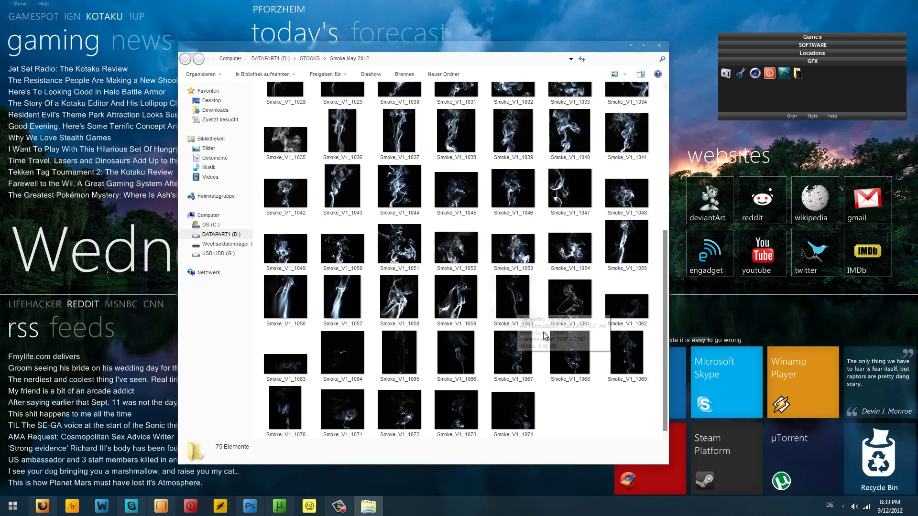
pyautogui.scroll(4, 395, 343)
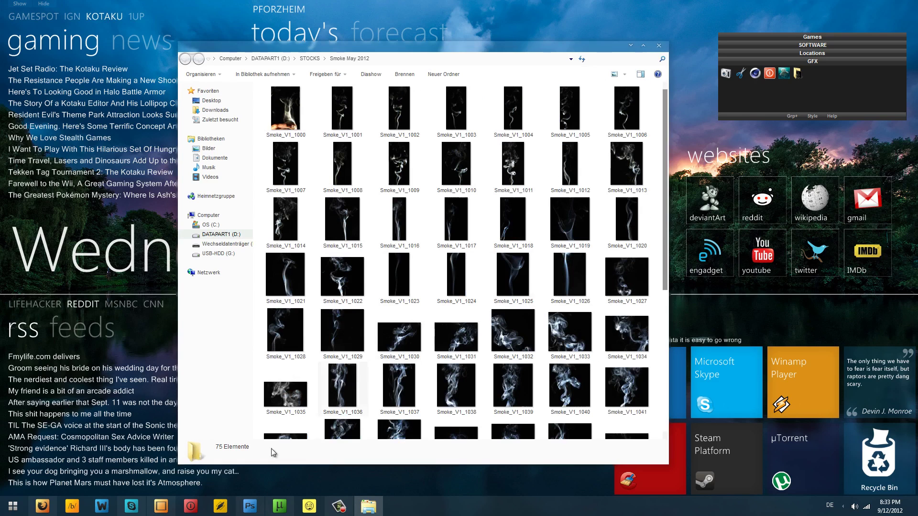
# Bring Photoshop to the front, setting the smoke folder aside
pyautogui.click(249, 507)
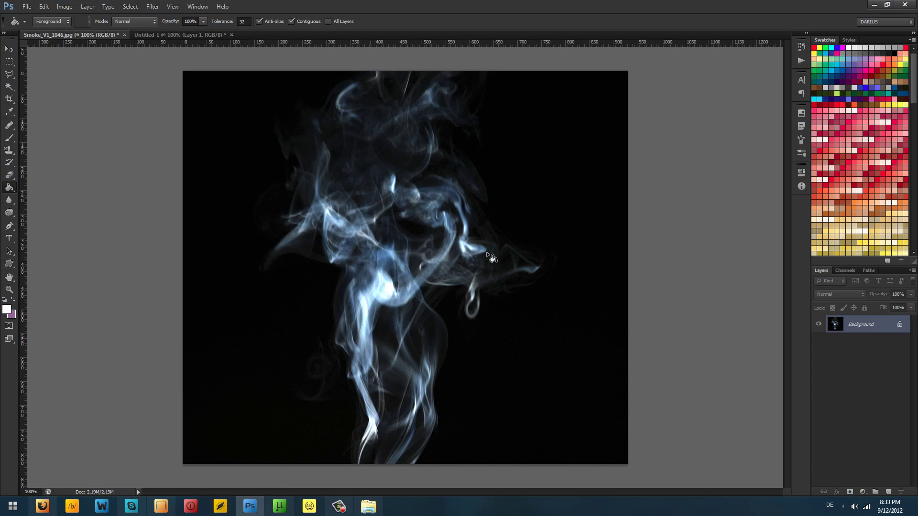
pyautogui.click(368, 507)
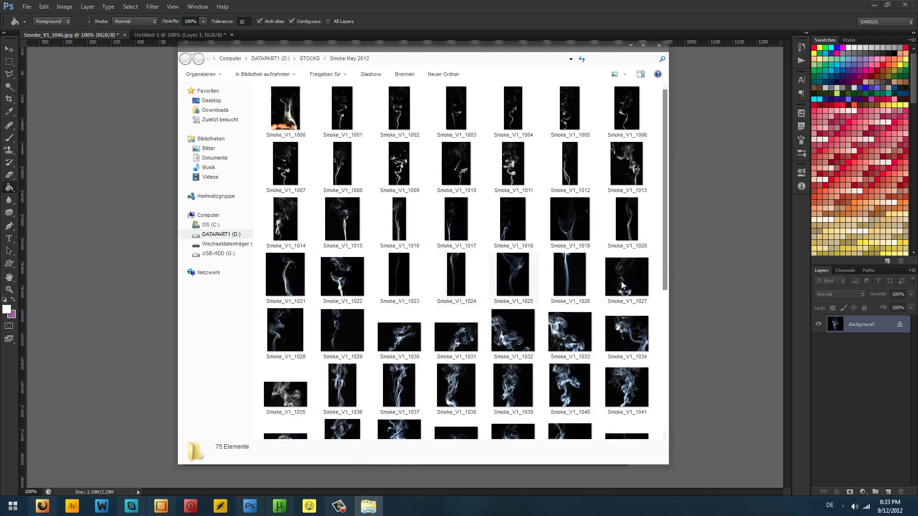
pyautogui.hotkey('alt', 'Tab')
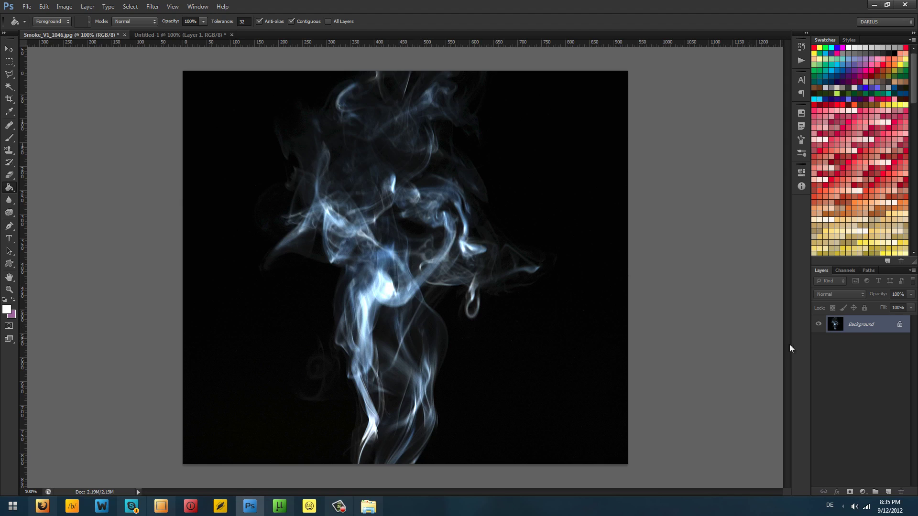
# Convert Background to Layer 0, define it as brush preset Smoke_V1_1046.jpg, then switch to Untitled-1
pyautogui.doubleClick(882, 329)
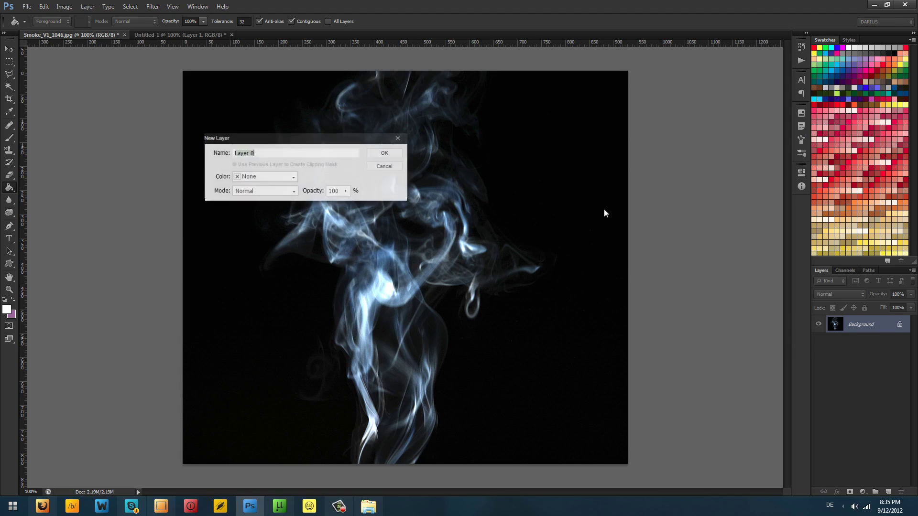
pyautogui.click(400, 154)
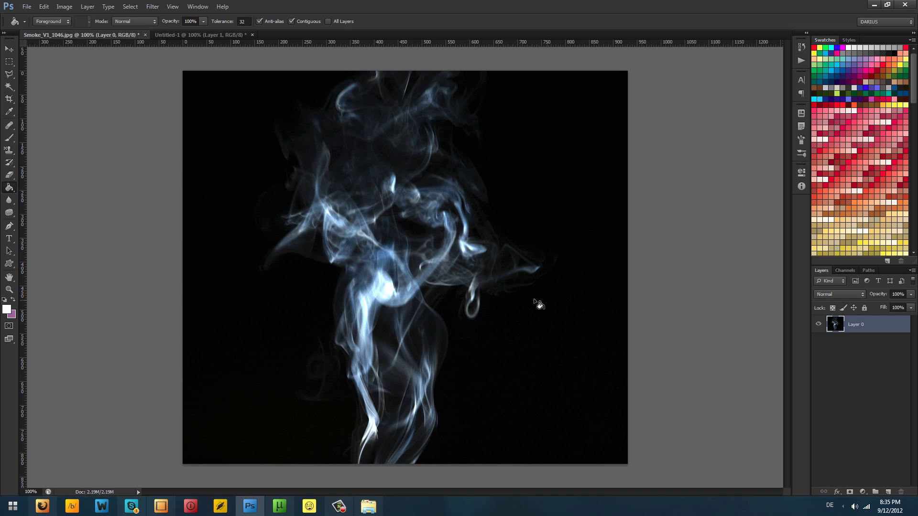
pyautogui.click(43, 7)
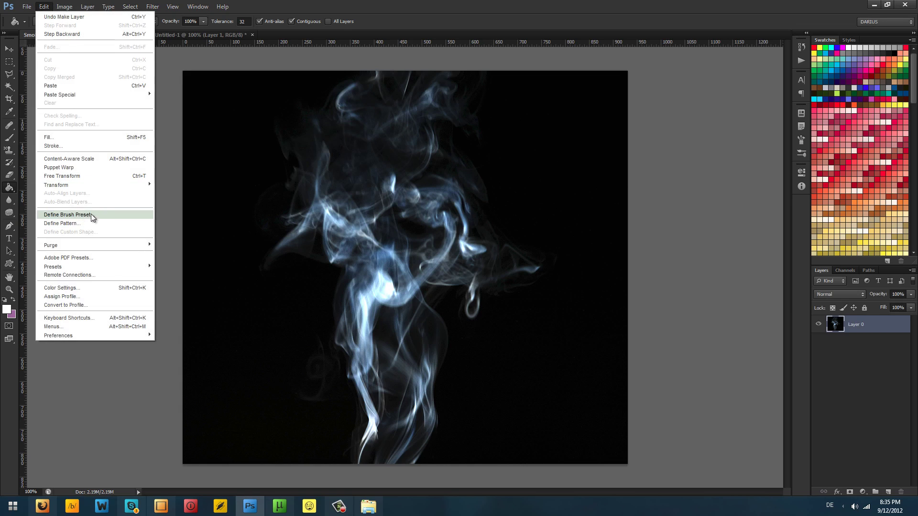
pyautogui.click(91, 214)
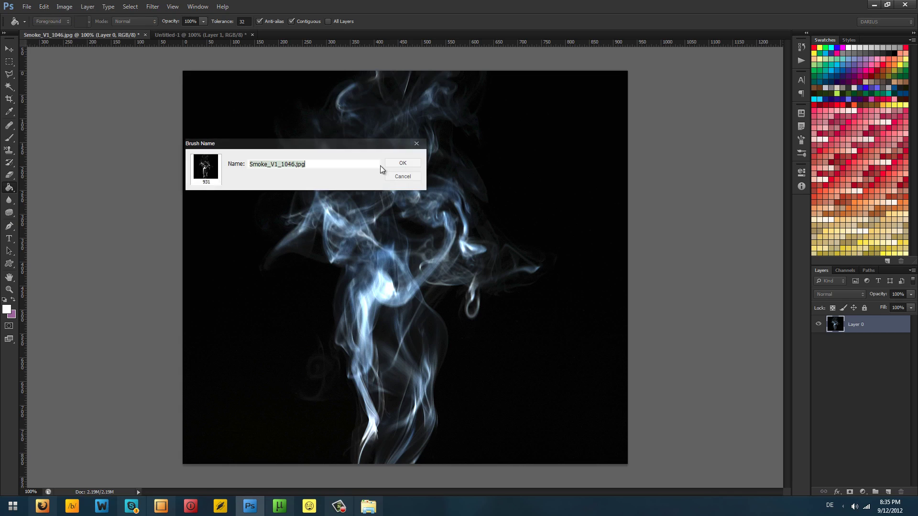
pyautogui.click(413, 163)
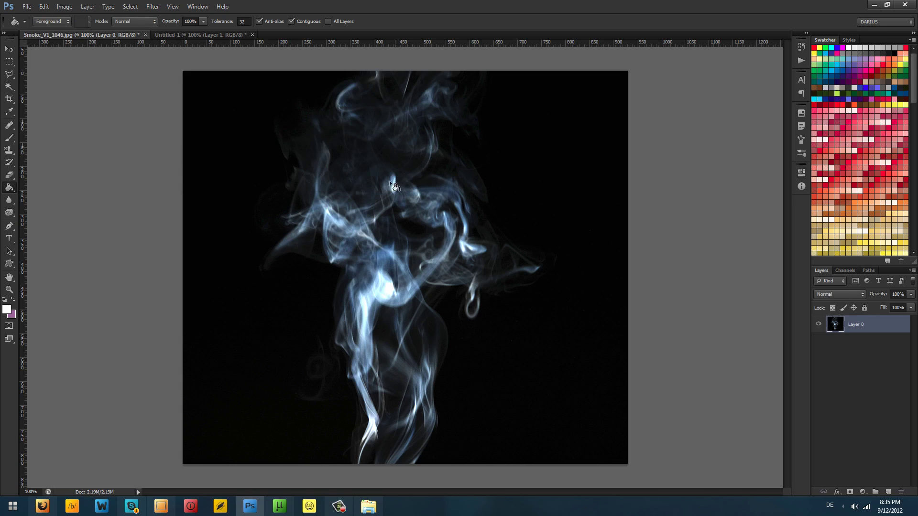
pyautogui.click(171, 37)
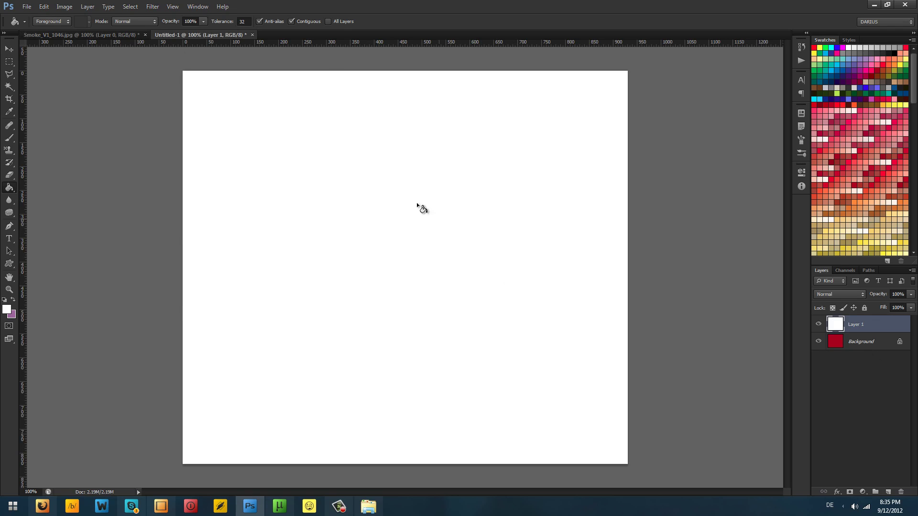
# Select the 931 px smoke brush, resize it to 298 px, and stamp it in black
pyautogui.click(9, 139)
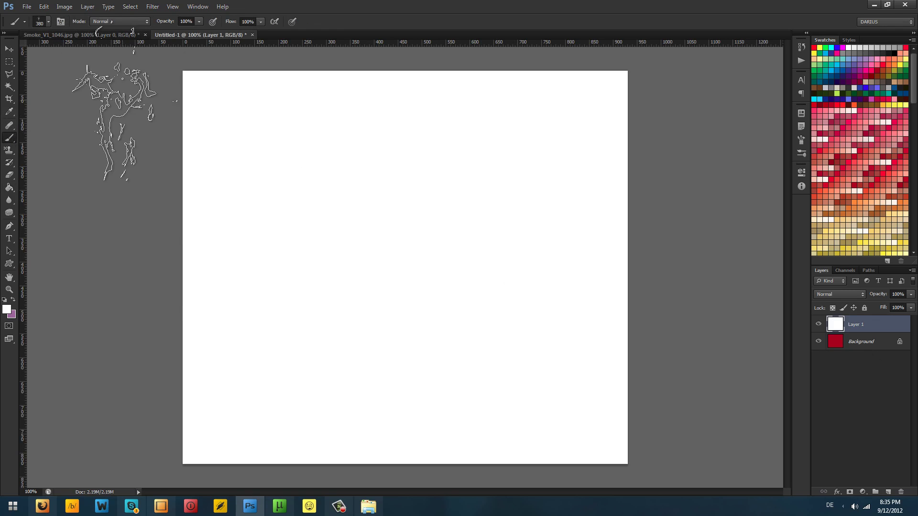
pyautogui.click(48, 21)
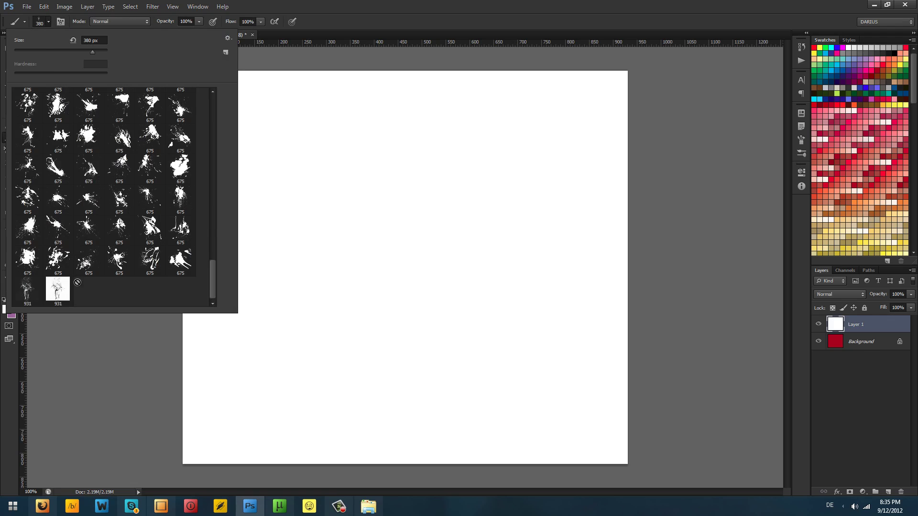
pyautogui.click(57, 298)
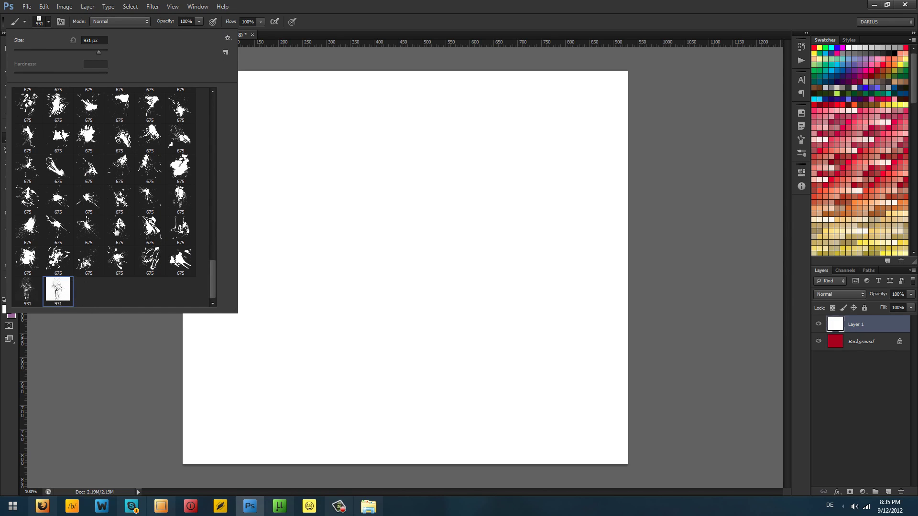
pyautogui.click(864, 325)
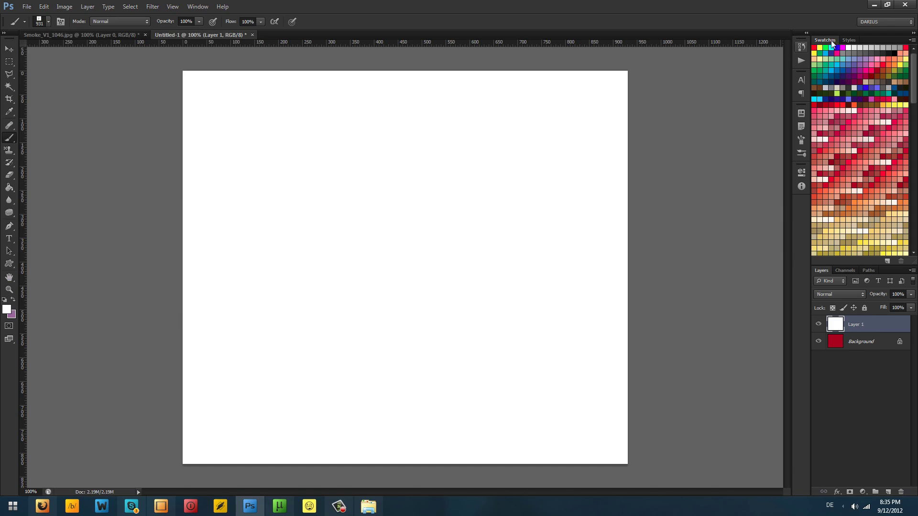
pyautogui.click(895, 52)
pyautogui.click(48, 22)
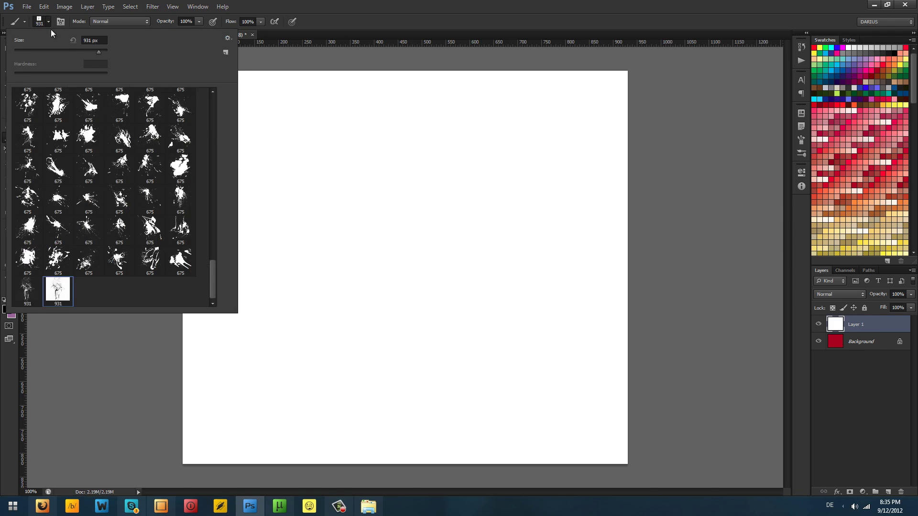
pyautogui.moveTo(91, 53); pyautogui.dragTo(88, 53)
pyautogui.click(863, 325)
pyautogui.click(399, 265)
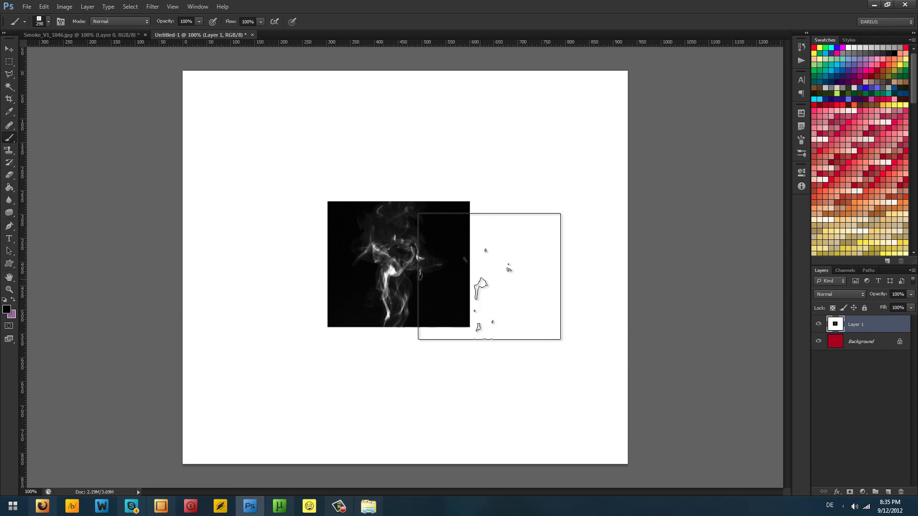
# Stamp the smoke brush in red at lower right, then undo both test stamps
pyautogui.click(884, 65)
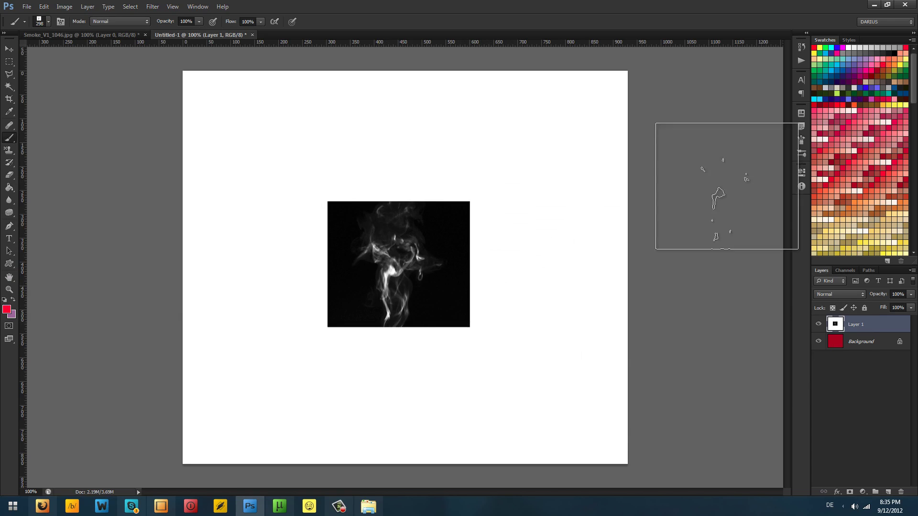
pyautogui.click(536, 389)
pyautogui.hotkey('ctrl', 'z')
pyautogui.hotkey('ctrl', 'alt', 'z')
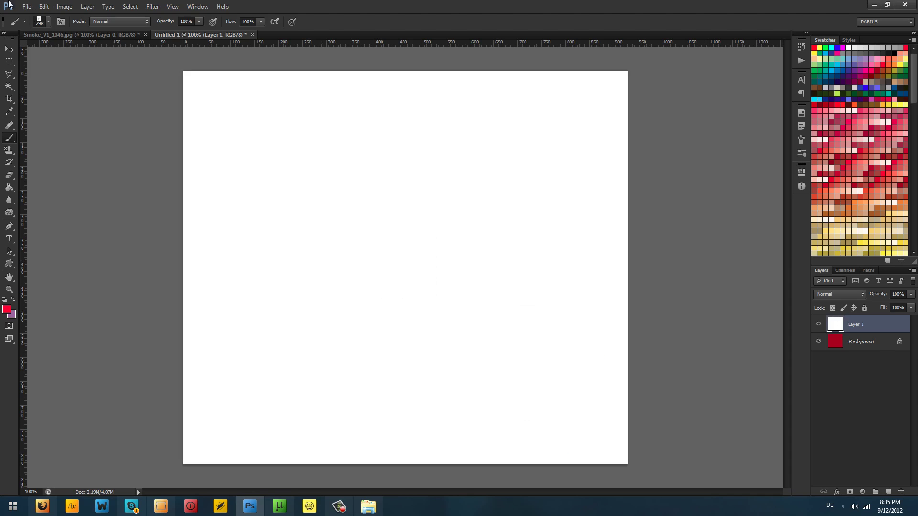
# Resize the brush to 473 px, test-stamp red and black, undo each, and return to Smoke_V1_1046.jpg
pyautogui.click(48, 21)
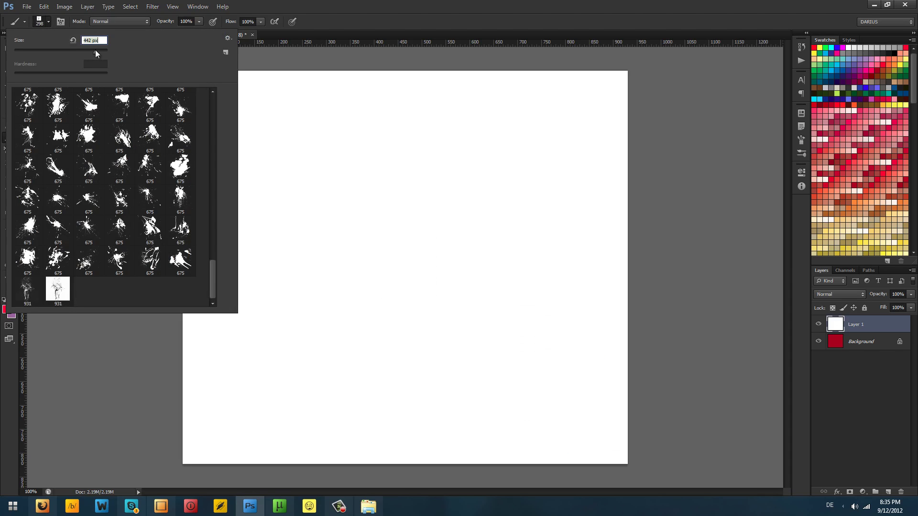
pyautogui.moveTo(97, 51); pyautogui.dragTo(95, 51)
pyautogui.click(406, 263)
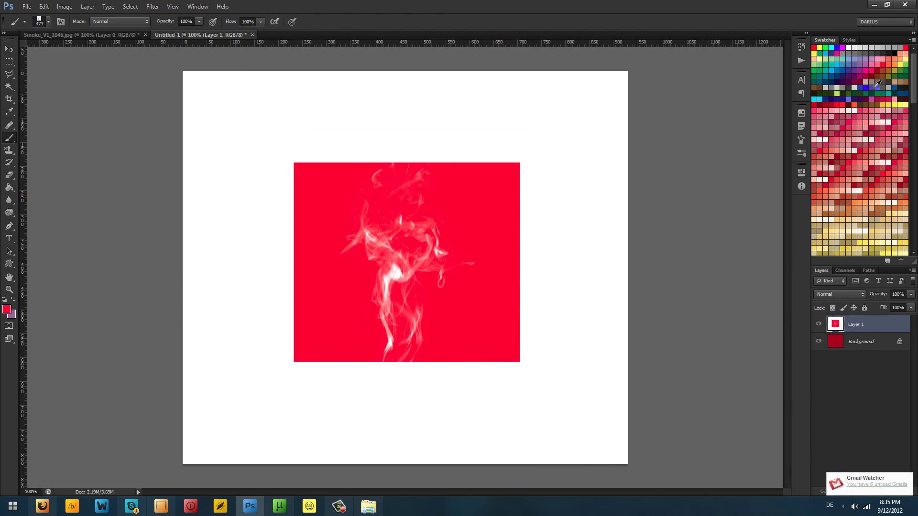
pyautogui.hotkey('ctrl', 'z')
pyautogui.click(893, 53)
pyautogui.click(416, 269)
pyautogui.hotkey('ctrl', 'z')
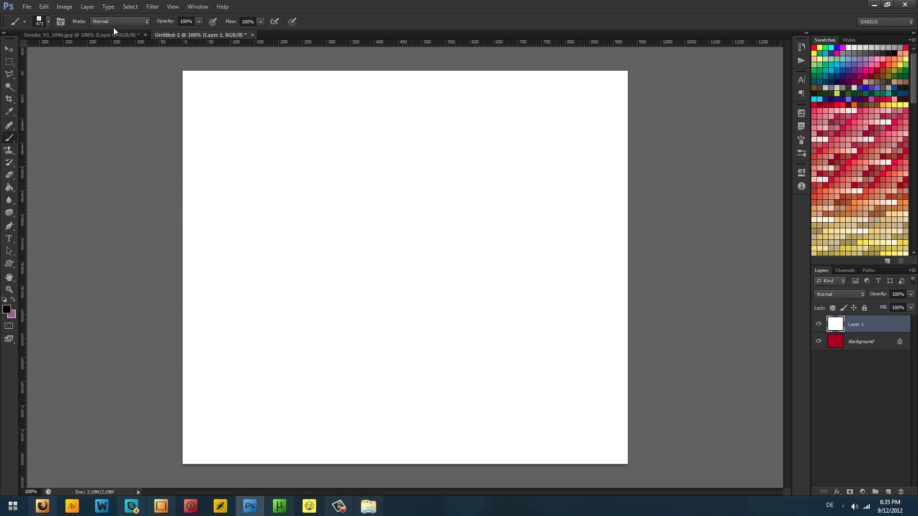
pyautogui.click(110, 37)
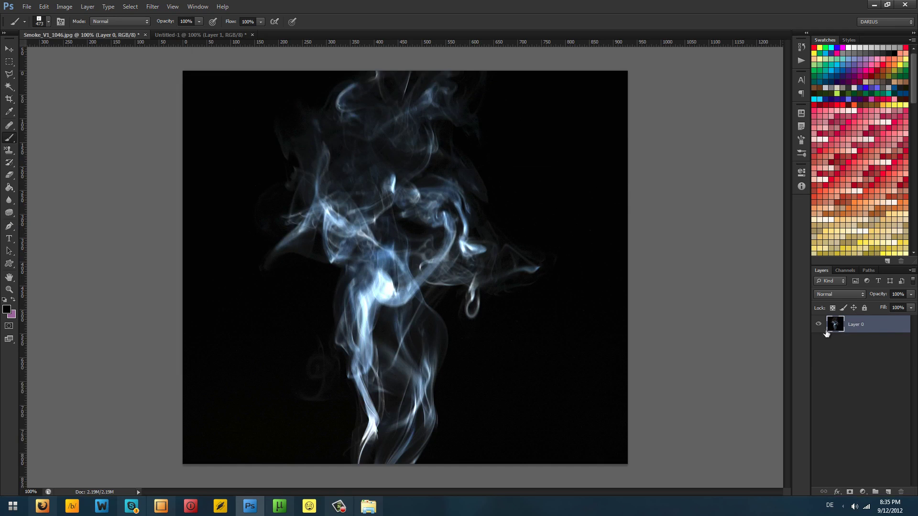
# Load the smoke's bright areas from the Channels panel and copy them to a new layer
pyautogui.click(842, 271)
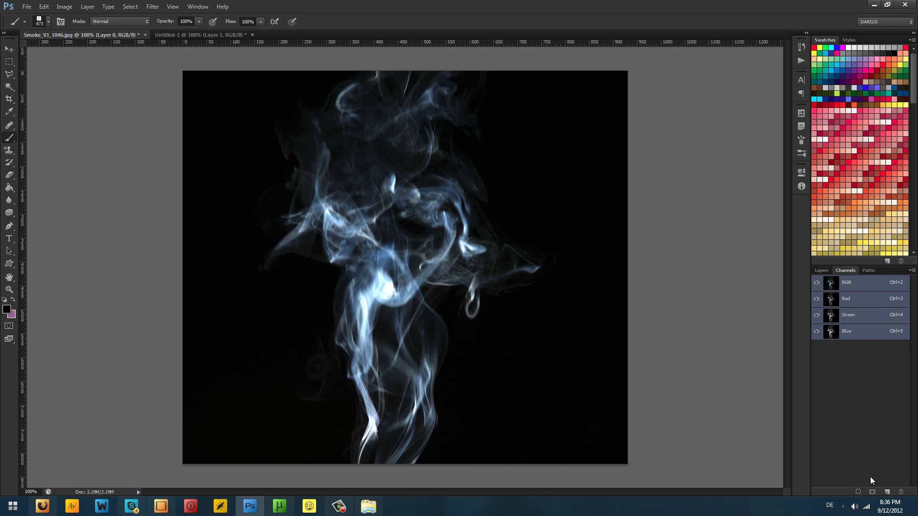
pyautogui.click(859, 491)
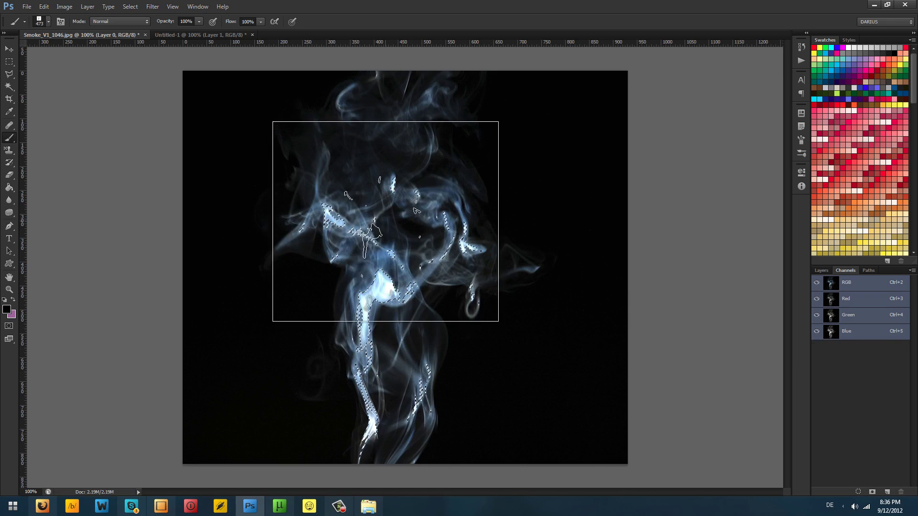
pyautogui.click(820, 269)
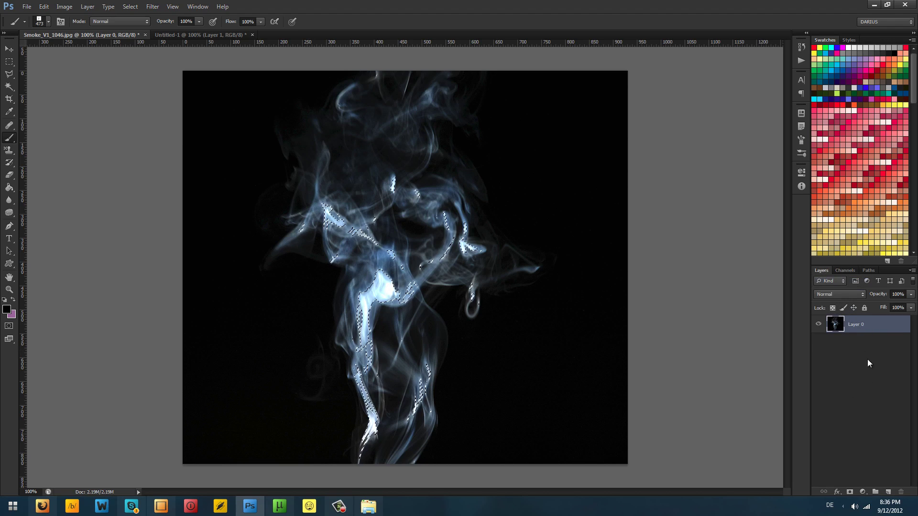
pyautogui.moveTo(870, 334); pyautogui.dragTo(795, 319)
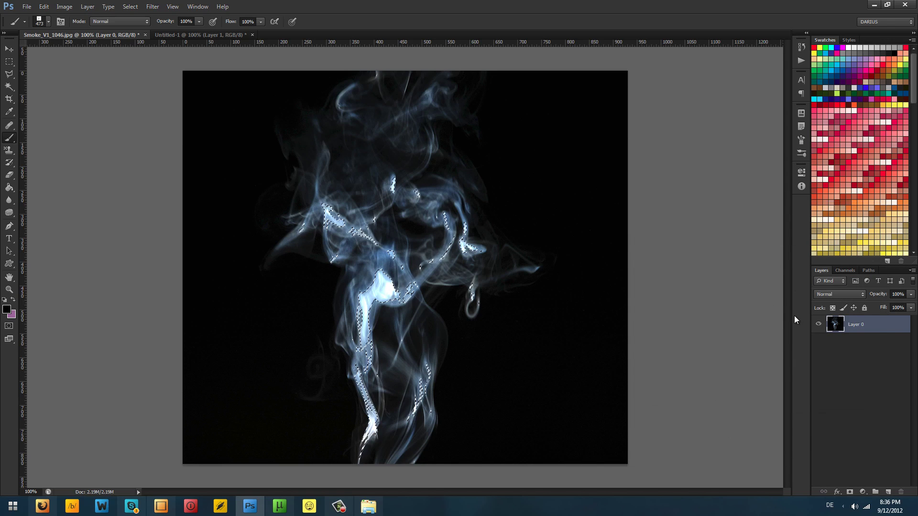
pyautogui.hotkey('ctrl', 'j')
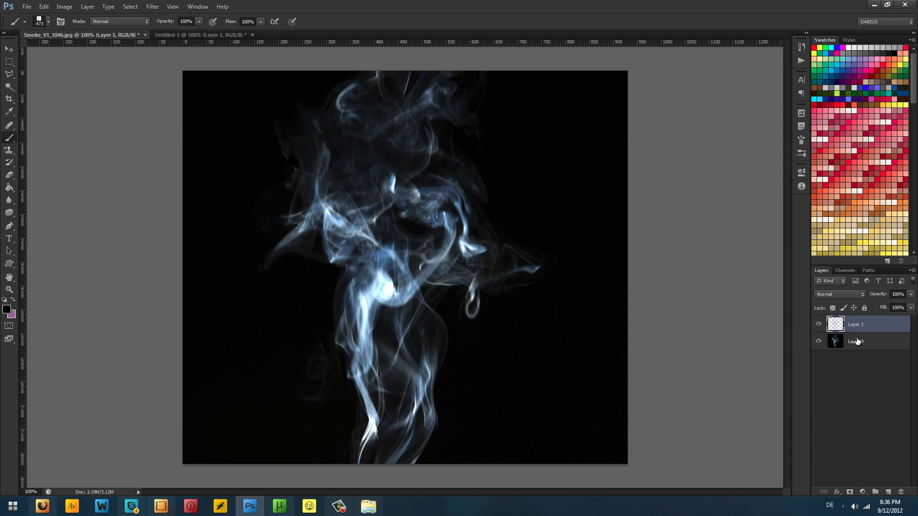
# Delete the original Layer 0, leaving only the isolated smoke layer
pyautogui.moveTo(861, 345); pyautogui.dragTo(845, 366)
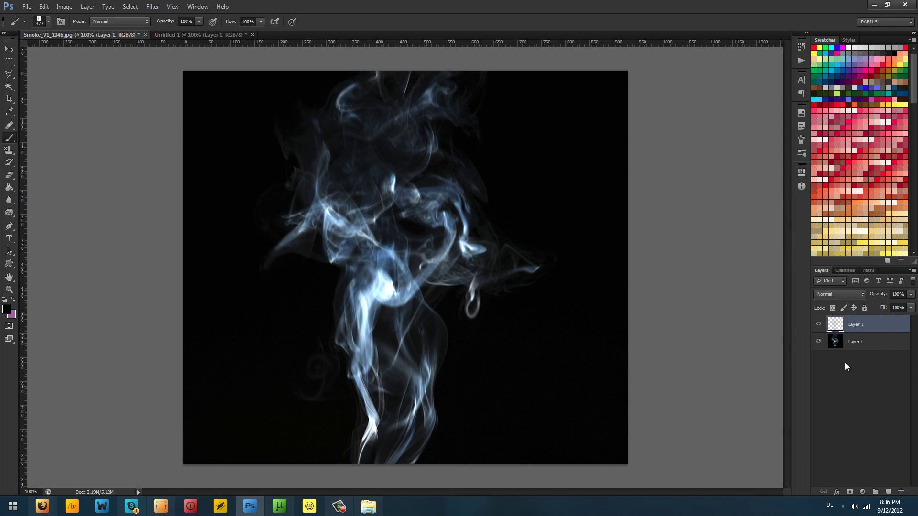
pyautogui.click(866, 344)
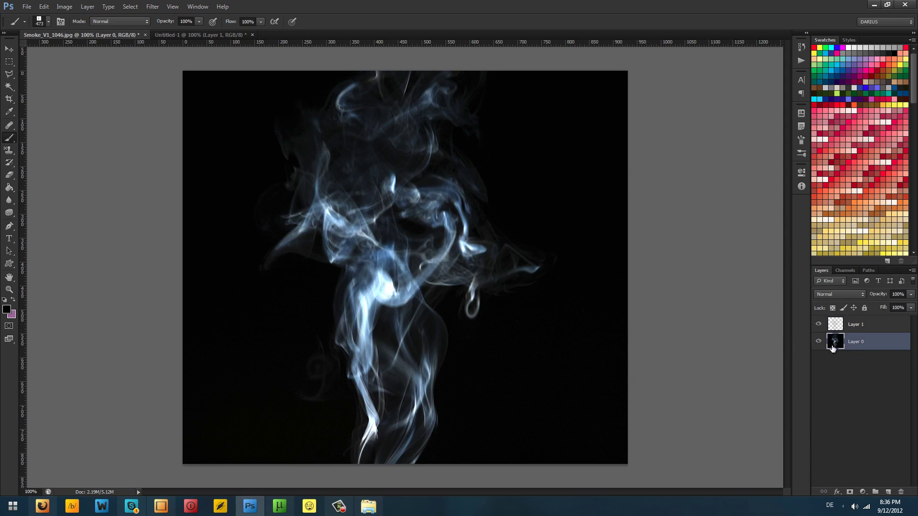
pyautogui.press('Delete')
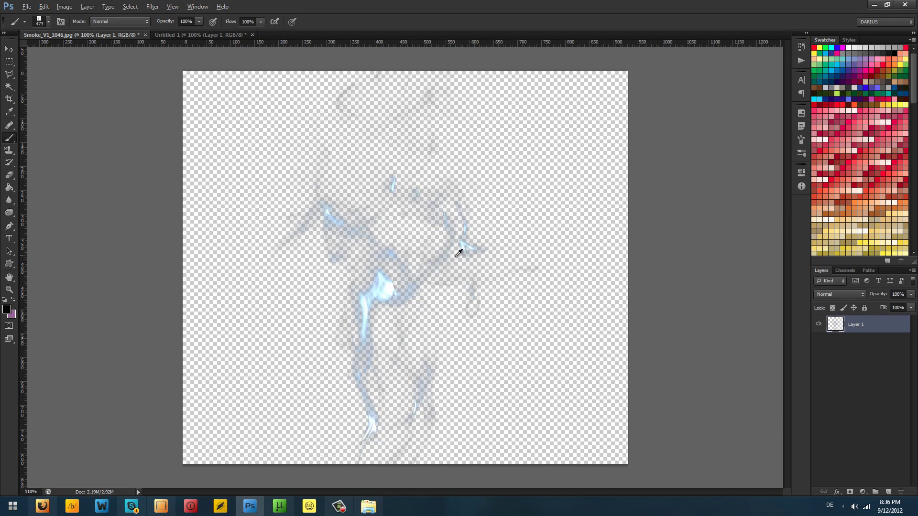
# Define the isolated smoke as a new brush preset
pyautogui.scroll(2, 409, 267)
pyautogui.scroll(3, 306, 318)
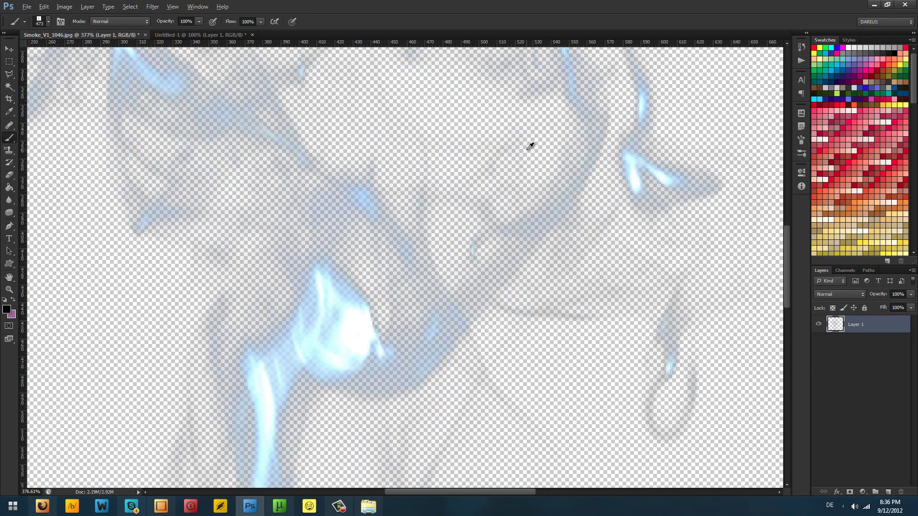
pyautogui.scroll(-4, 504, 205)
pyautogui.scroll(-4, 504, 205)
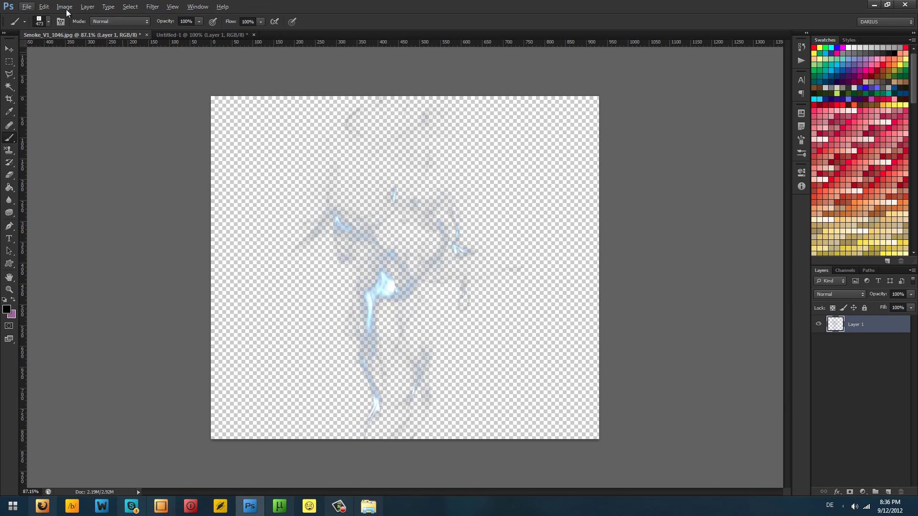
pyautogui.click(39, 6)
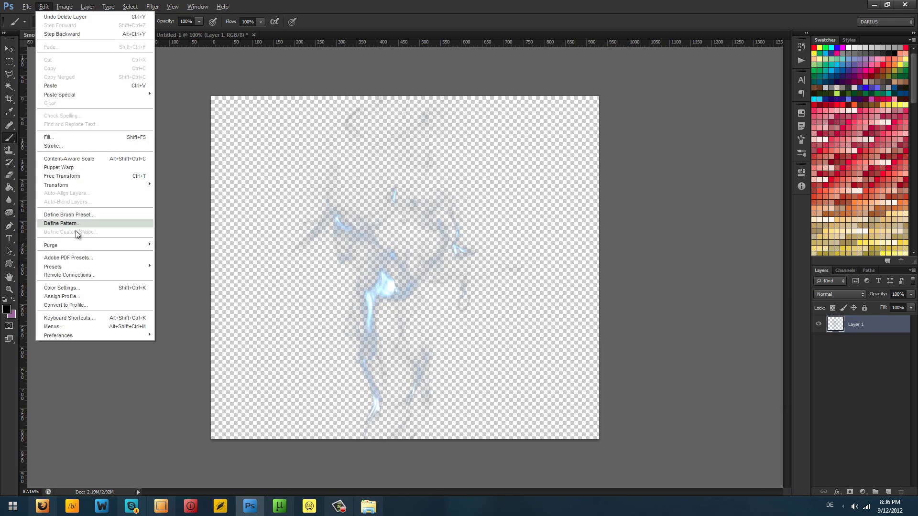
pyautogui.click(80, 214)
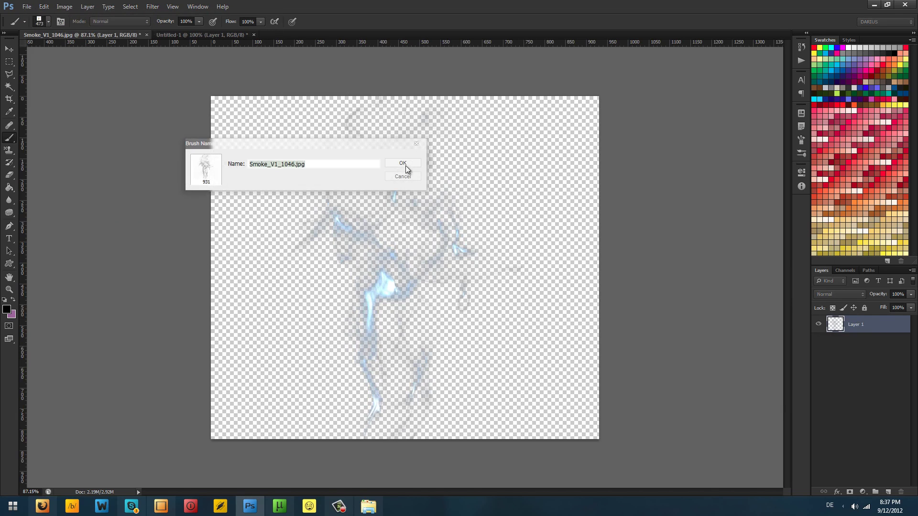
pyautogui.click(407, 167)
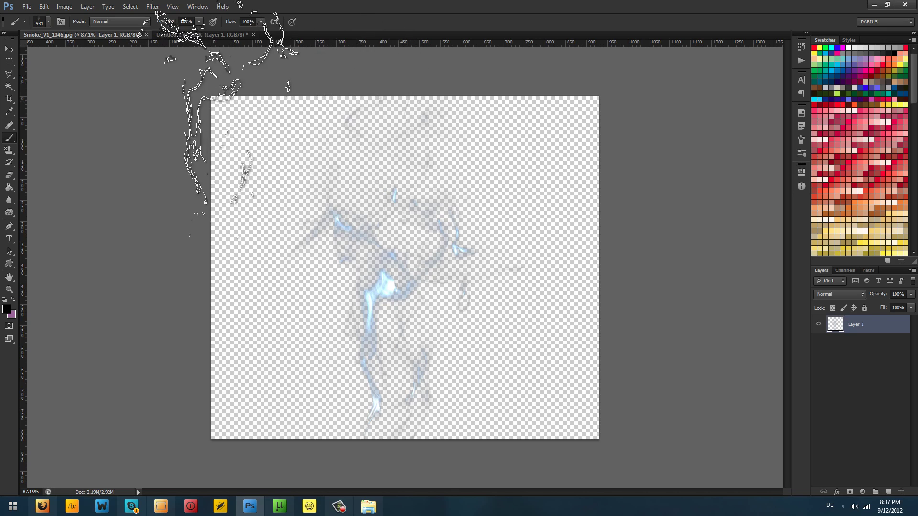
# On Untitled-1, test-stamp the 931 px smoke brush in red and black, undoing each stamp
pyautogui.click(216, 34)
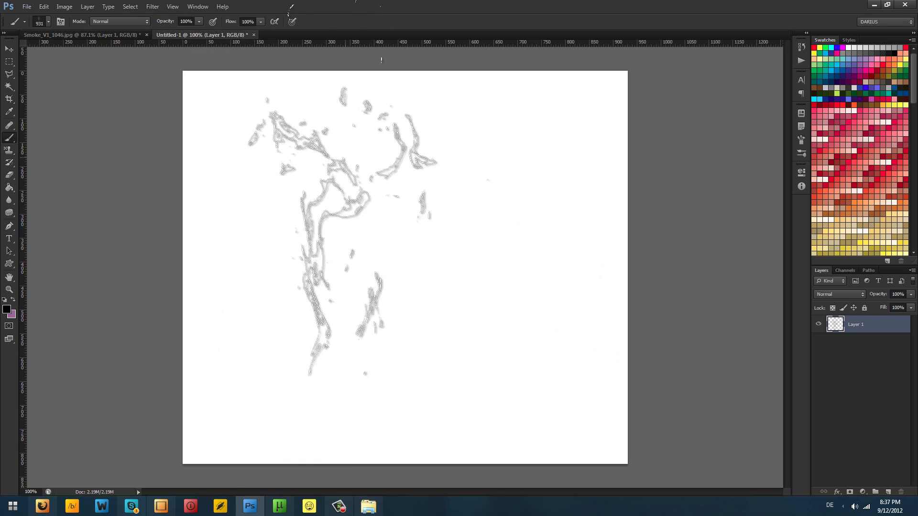
pyautogui.click(49, 22)
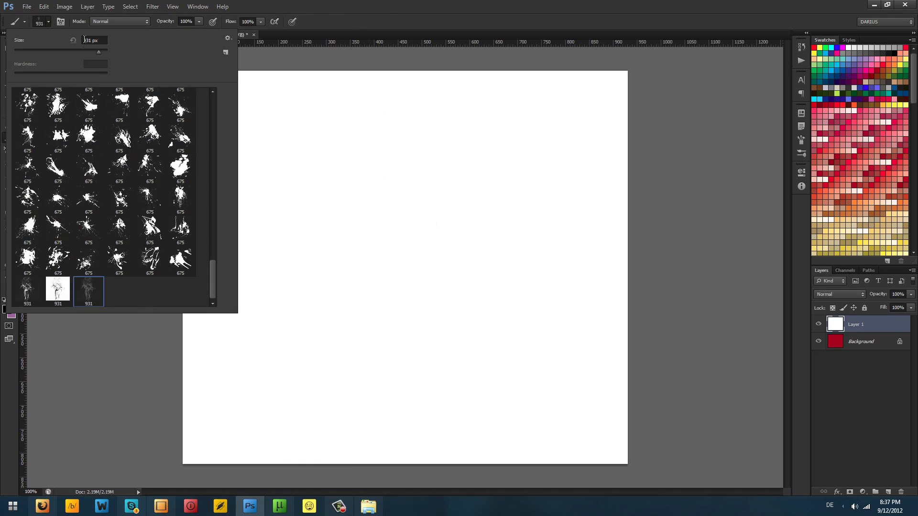
pyautogui.click(44, 23)
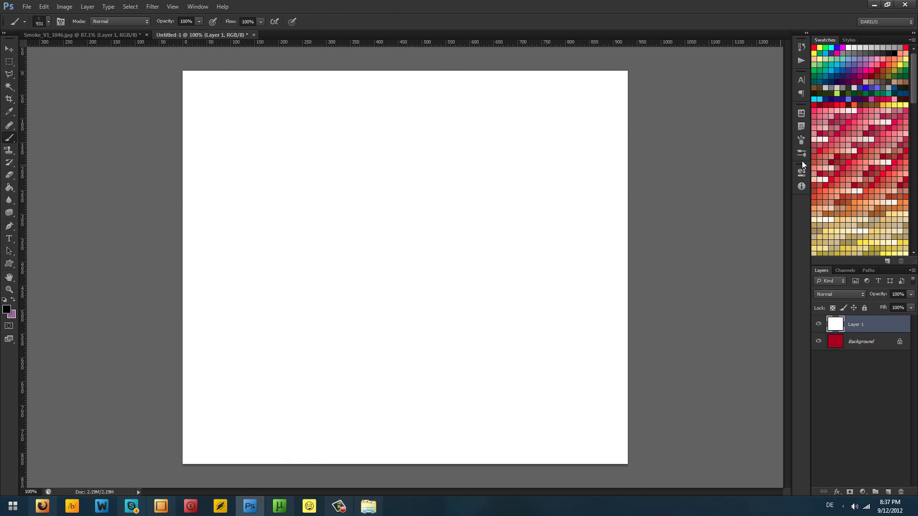
pyautogui.click(884, 65)
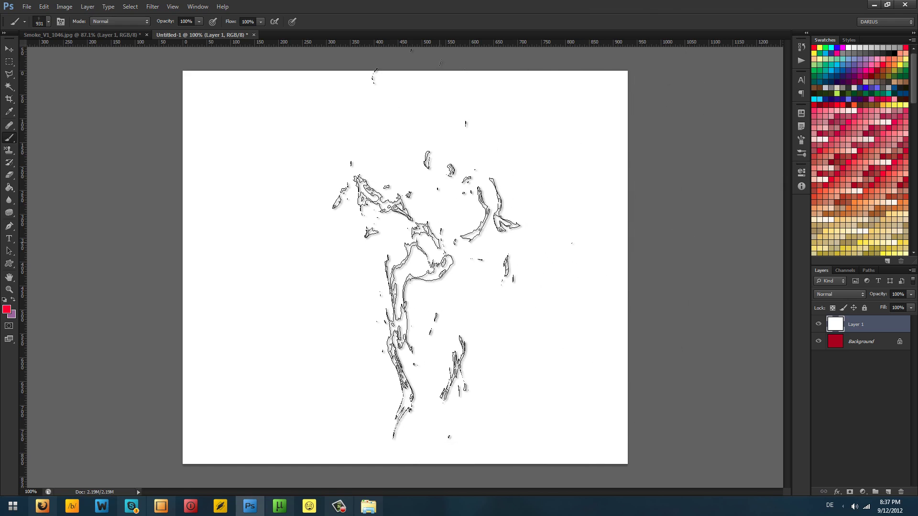
pyautogui.click(426, 254)
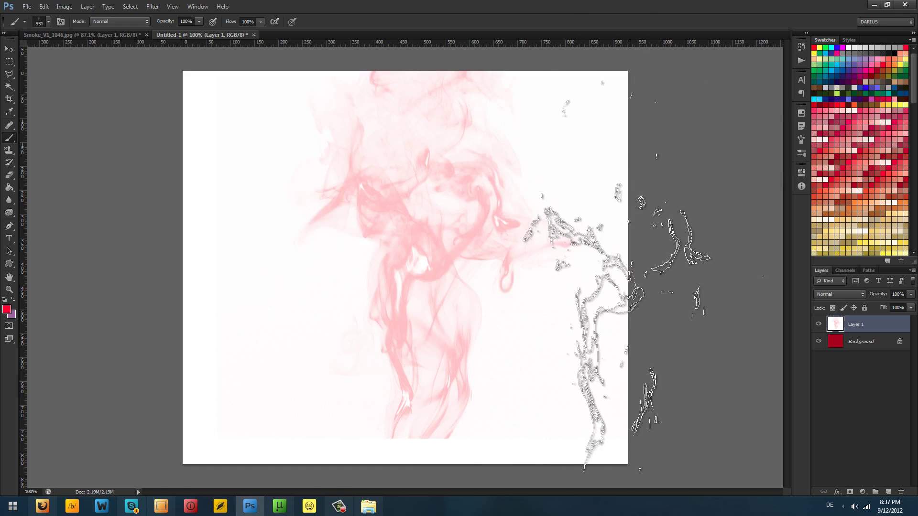
pyautogui.hotkey('ctrl', 'z')
pyautogui.click(896, 53)
pyautogui.click(426, 280)
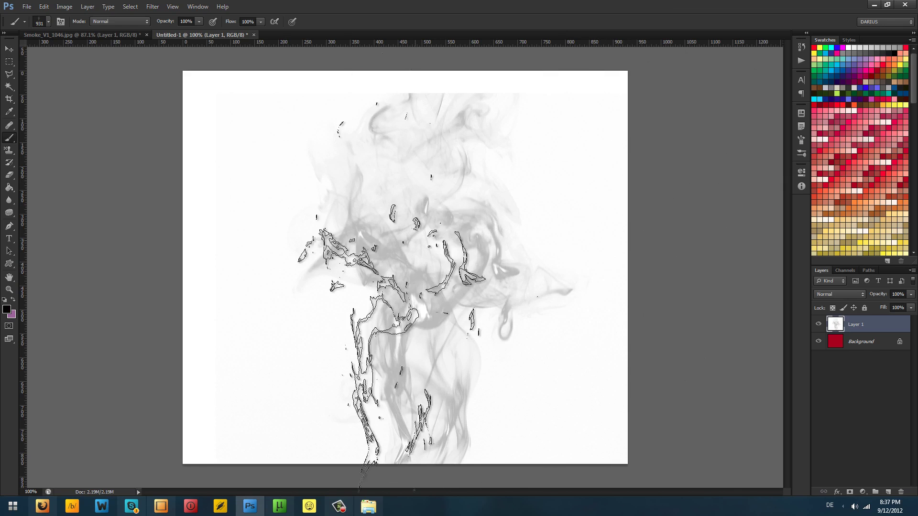
pyautogui.hotkey('ctrl', 'z')
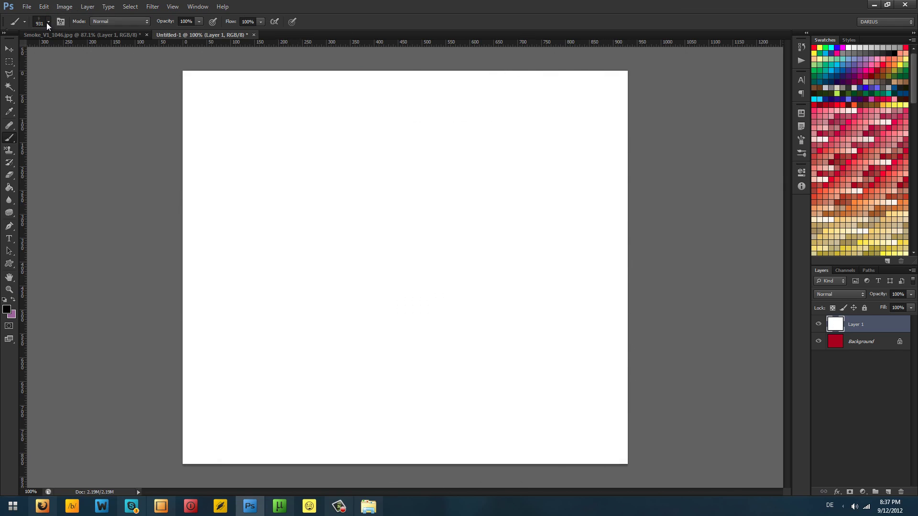
pyautogui.click(48, 22)
# Resize the smoke brush to 401 px, test-stamp it mid-canvas, and undo
pyautogui.write('401')
pyautogui.click(429, 262)
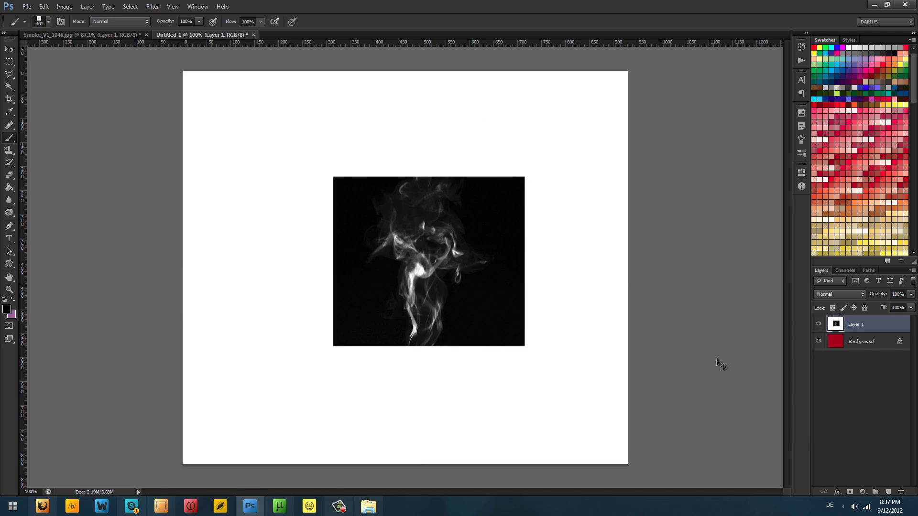
pyautogui.hotkey('ctrl', 'z')
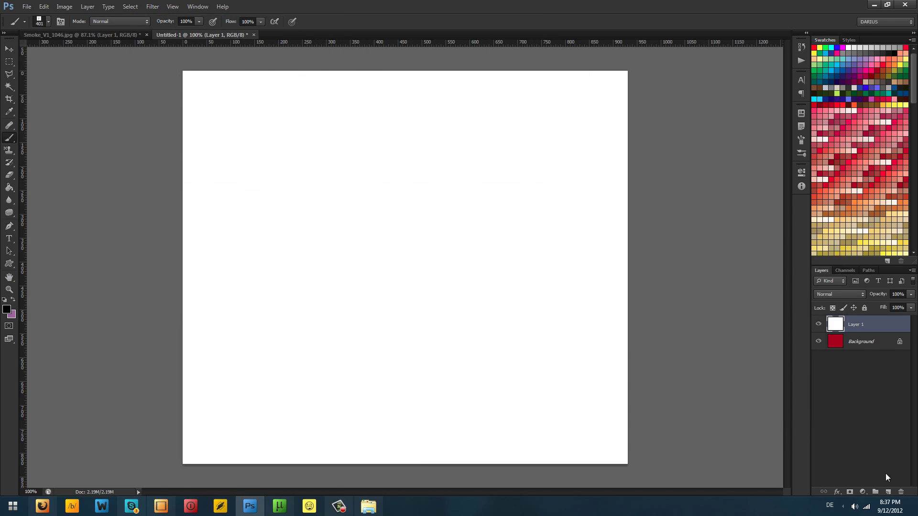
# On a new Layer 2, paint a solid black disc at the centre with the hard round brush
pyautogui.click(888, 493)
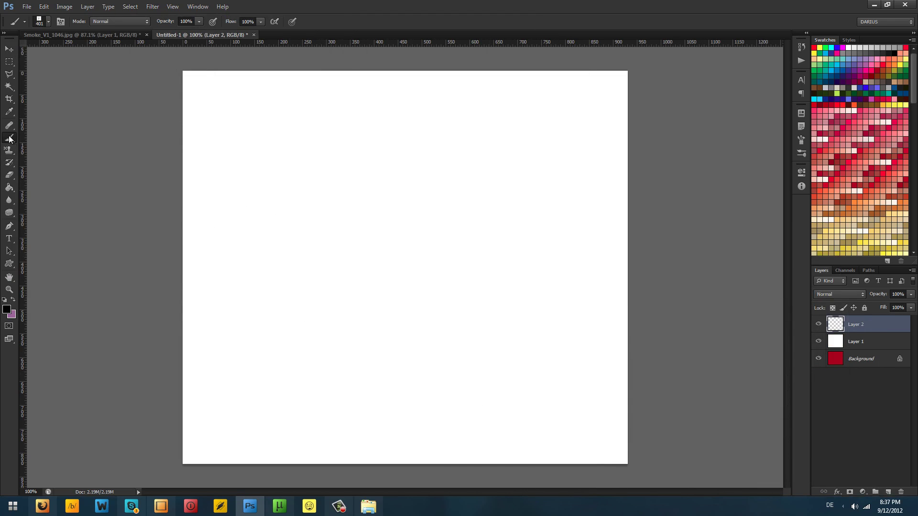
pyautogui.click(47, 21)
pyautogui.moveTo(212, 281); pyautogui.dragTo(212, 100)
pyautogui.click(57, 102)
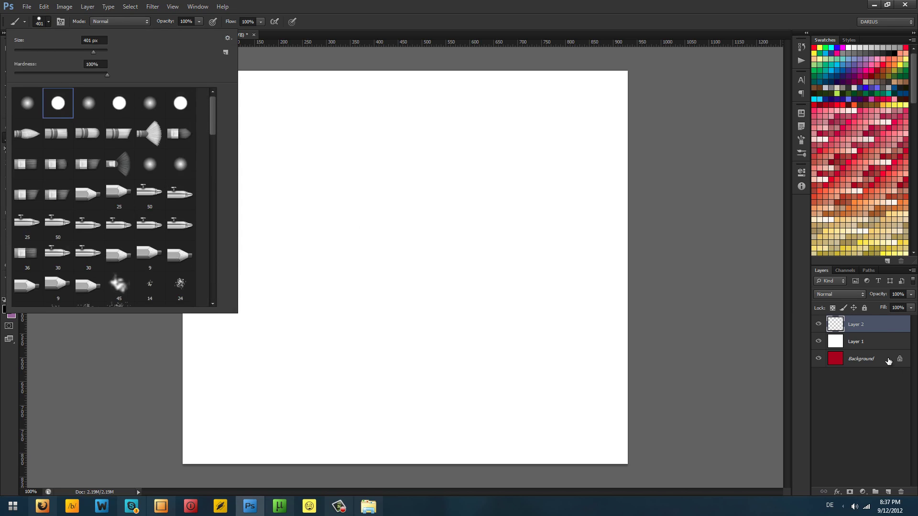
pyautogui.click(882, 325)
pyautogui.click(406, 266)
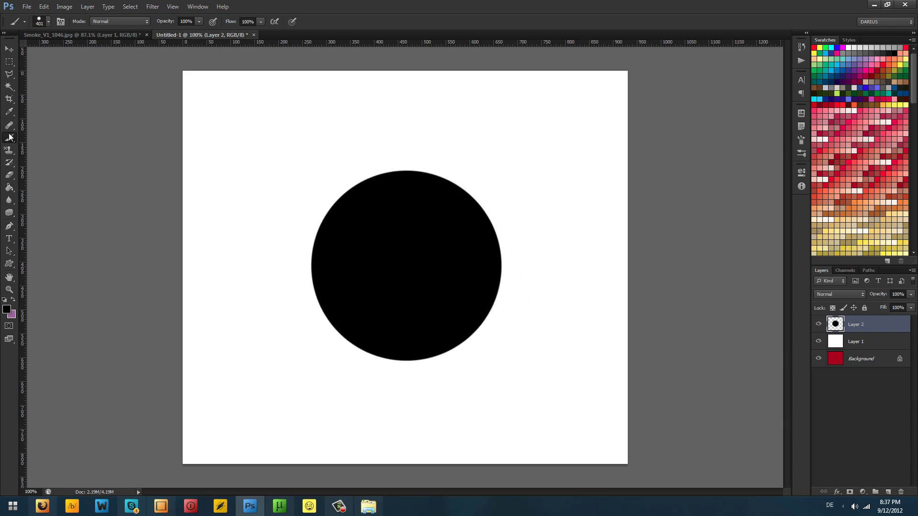
# Erase the disc's centre with a 339 px hard round eraser, leaving a thick ring, nudged slightly
pyautogui.click(10, 178)
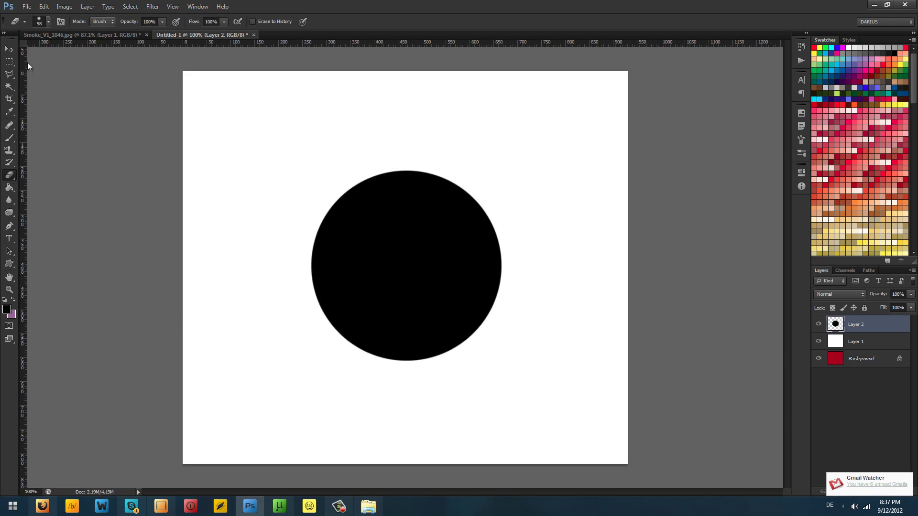
pyautogui.click(47, 21)
pyautogui.click(59, 101)
pyautogui.moveTo(78, 50); pyautogui.dragTo(90, 50)
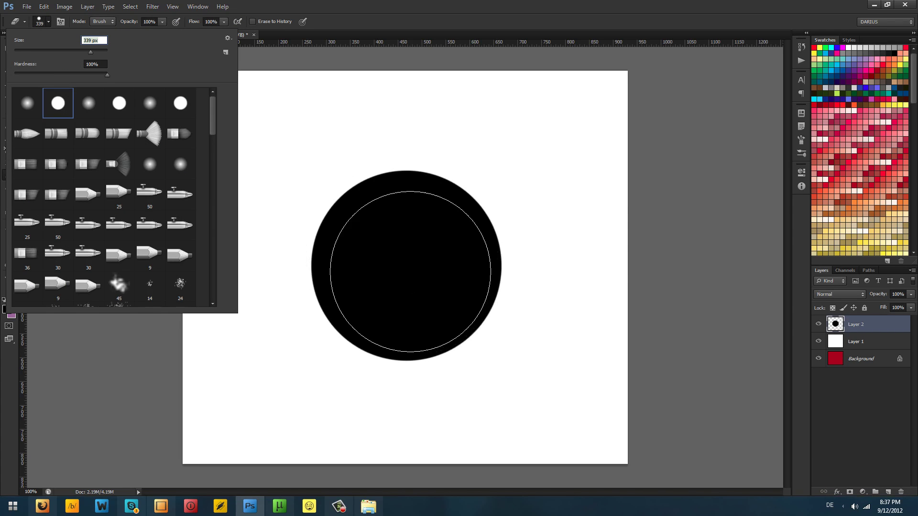
pyautogui.click(406, 266)
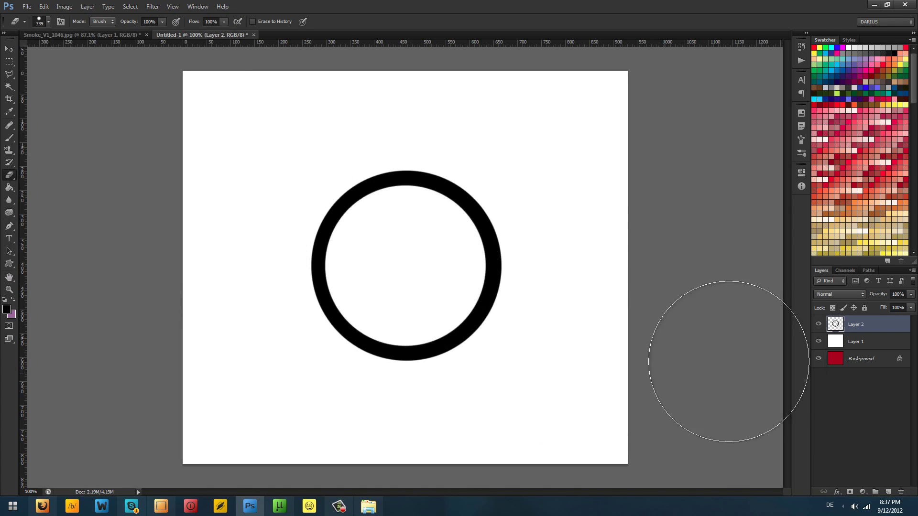
pyautogui.moveTo(480, 263); pyautogui.dragTo(475, 264)
# Define the ring as a new 402 px brush, Sampled Brush 13
pyautogui.click(44, 6)
pyautogui.click(95, 215)
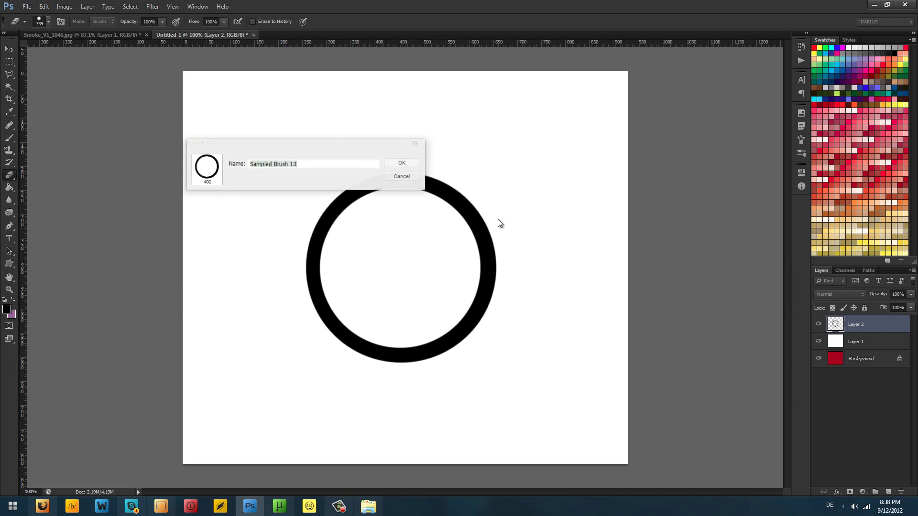
pyautogui.click(401, 163)
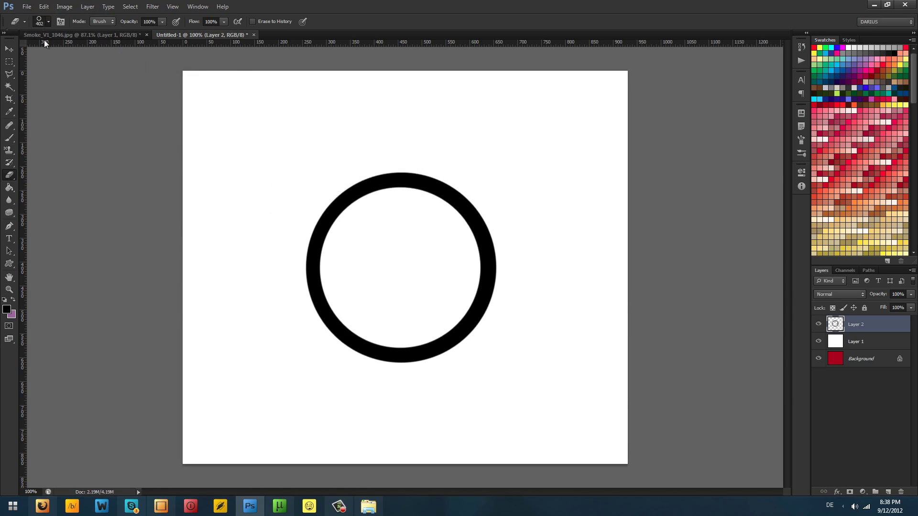
# Shrink the eraser size to 52 px
pyautogui.click(44, 22)
pyautogui.moveTo(62, 50); pyautogui.dragTo(39, 48)
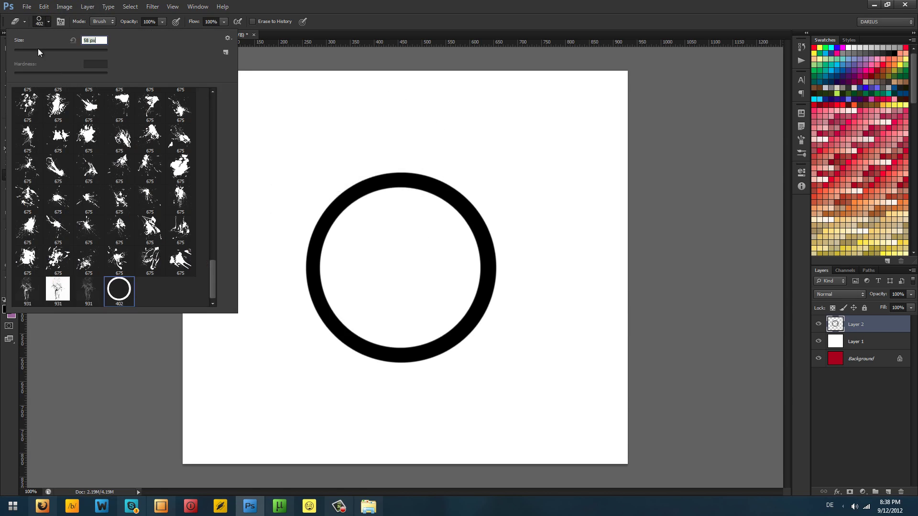
pyautogui.click(316, 107)
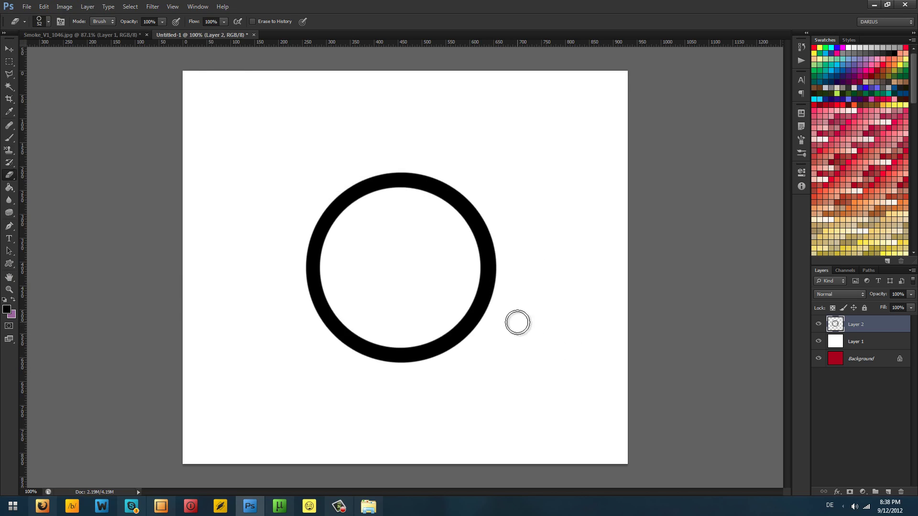
# Select the new 402 px ring brush and set its size to 99 px
pyautogui.click(9, 138)
pyautogui.click(48, 22)
pyautogui.scroll(-15, 196, 218)
pyautogui.click(119, 289)
pyautogui.click(57, 52)
# Stamp small rings and drag ring chains around the big ring, then step back through them
pyautogui.click(464, 139)
pyautogui.click(473, 134)
pyautogui.click(578, 214)
pyautogui.click(575, 384)
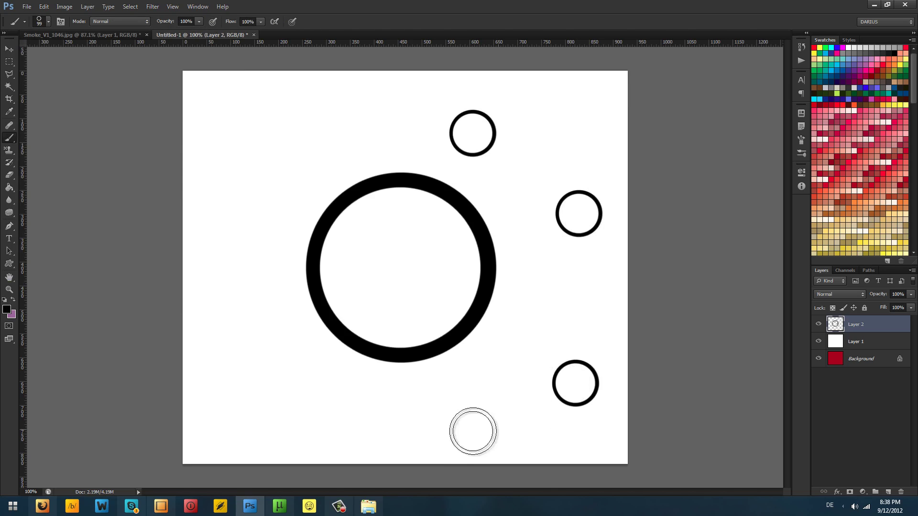
pyautogui.click(454, 430)
pyautogui.click(366, 287)
pyautogui.click(412, 265)
pyautogui.click(280, 245)
pyautogui.click(312, 171)
pyautogui.moveTo(349, 117); pyautogui.dragTo(360, 119)
pyautogui.moveTo(599, 229); pyautogui.dragTo(599, 240)
pyautogui.moveTo(578, 308); pyautogui.dragTo(543, 339)
pyautogui.moveTo(410, 383); pyautogui.dragTo(463, 381)
pyautogui.moveTo(272, 353); pyautogui.dragTo(273, 383)
pyautogui.hotkey('ctrl', 'alt', 'z')
pyautogui.hotkey('ctrl', 'alt', 'z')
pyautogui.hotkey('ctrl', 'alt', 'z')
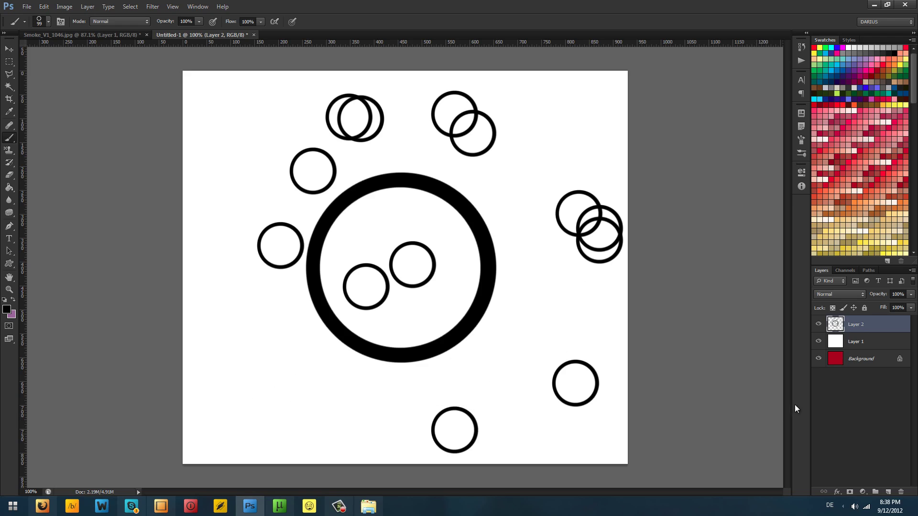
pyautogui.hotkey('ctrl', 'alt', 'z')
pyautogui.hotkey('ctrl', 'alt', 'z')
pyautogui.hotkey('ctrl', 'alt', 'z')
pyautogui.hotkey('ctrl', 'alt', 'z')
pyautogui.hotkey('ctrl', 'alt', 'z')
pyautogui.hotkey('ctrl', 'alt', 'z')
pyautogui.hotkey('ctrl', 'alt', 'z')
pyautogui.hotkey('ctrl', 'alt', 'z')
pyautogui.hotkey('ctrl', 'alt', 'z')
pyautogui.hotkey('ctrl', 'alt', 'z')
pyautogui.hotkey('ctrl', 'alt', 'z')
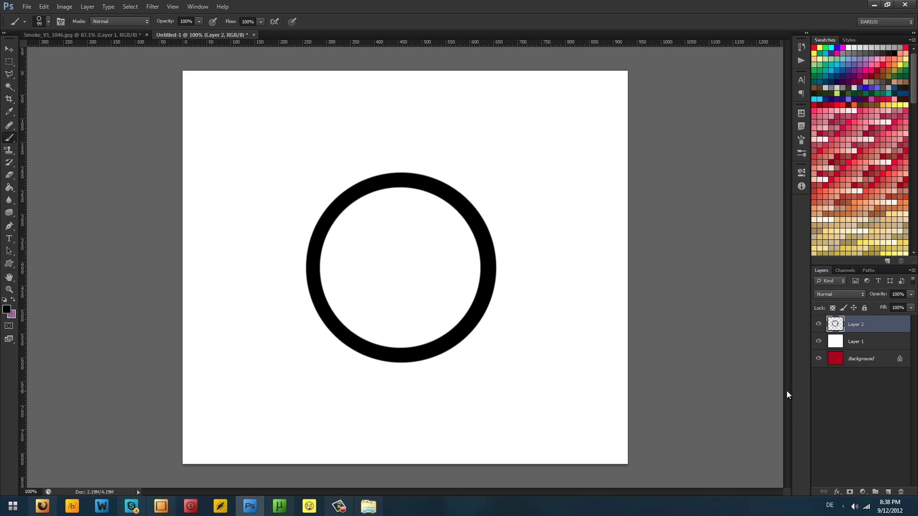
# Enable Scattering at 143% and Shape Dynamics with 96% size, 60% angle, 70% roundness jitter
pyautogui.click(60, 21)
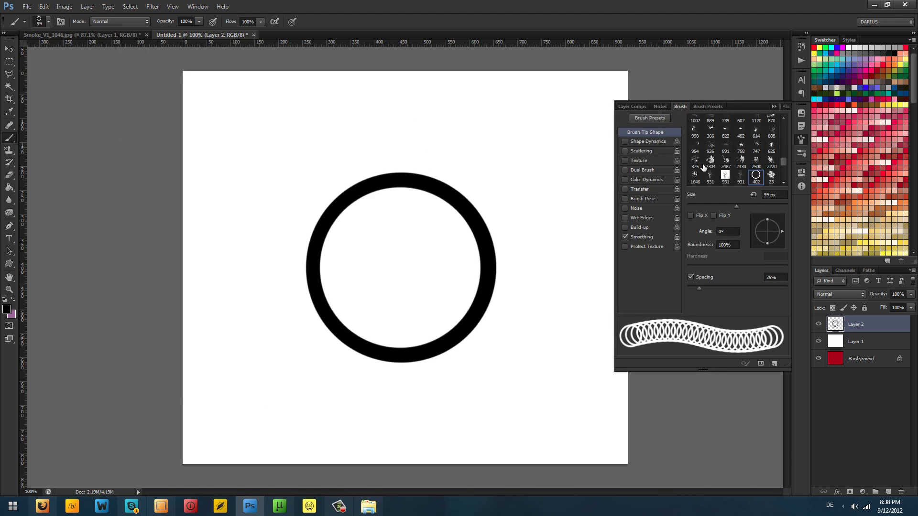
pyautogui.click(625, 152)
pyautogui.click(632, 151)
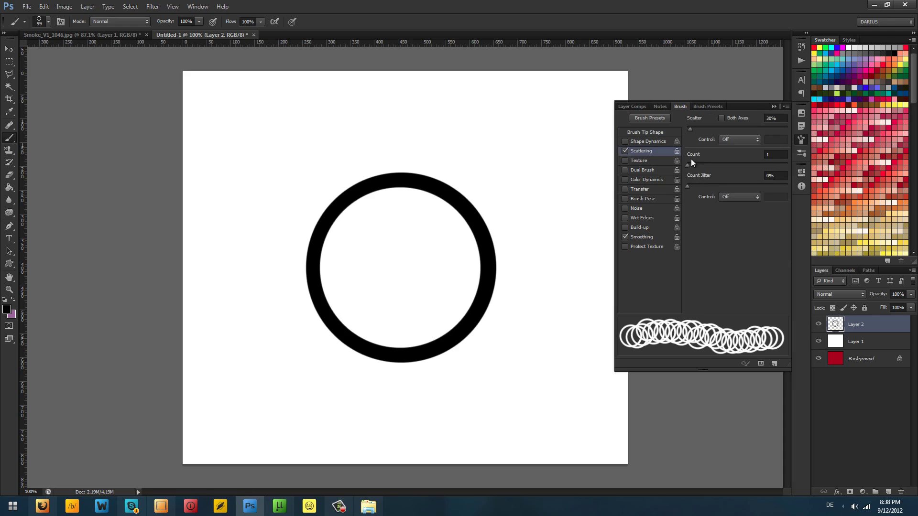
pyautogui.moveTo(694, 127)
pyautogui.mouseDown()
pyautogui.moveTo(721, 125)
pyautogui.moveTo(701, 124)
pyautogui.mouseUp()
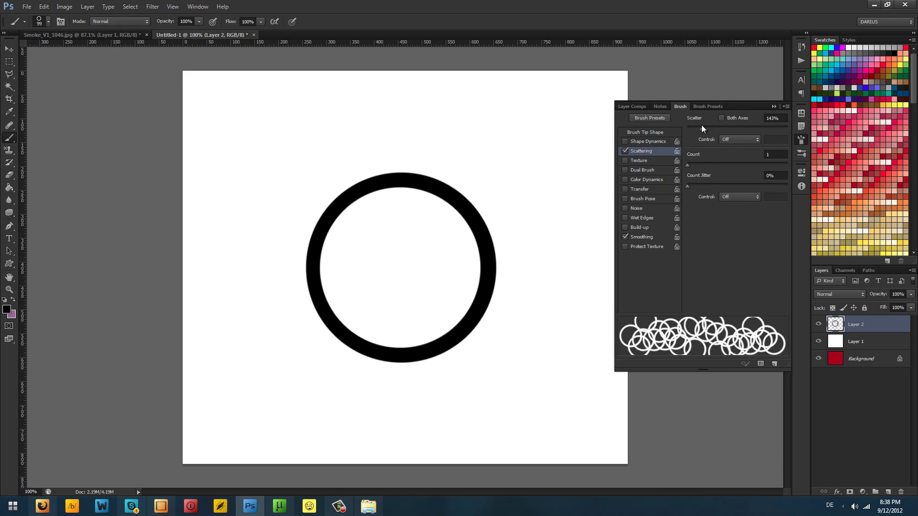
pyautogui.click(635, 142)
pyautogui.moveTo(690, 128); pyautogui.dragTo(783, 132)
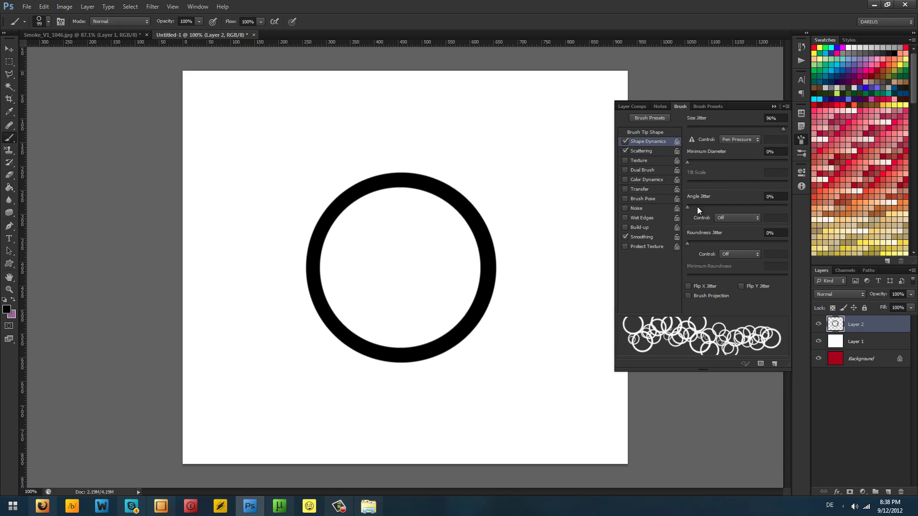
pyautogui.moveTo(691, 207); pyautogui.dragTo(749, 205)
pyautogui.moveTo(687, 242); pyautogui.dragTo(759, 242)
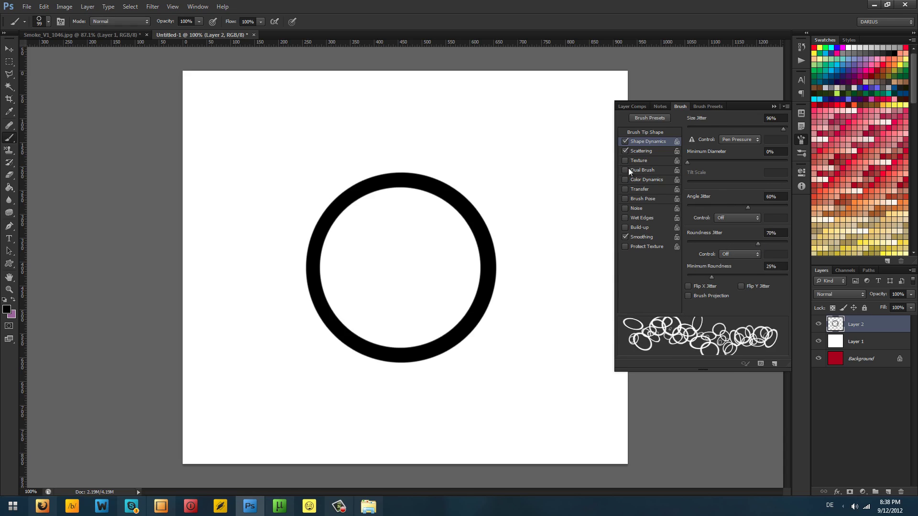
# Enable Transfer with 90% opacity jitter
pyautogui.click(625, 189)
pyautogui.click(642, 189)
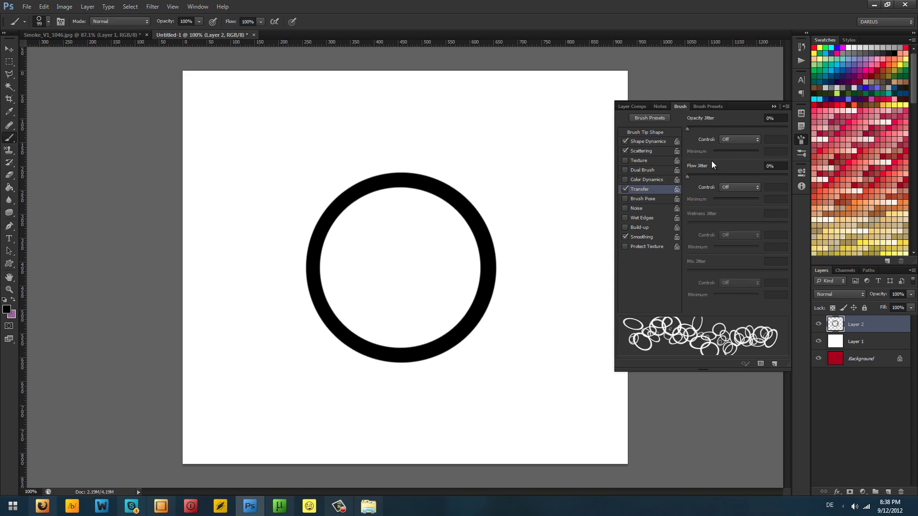
pyautogui.moveTo(689, 127); pyautogui.dragTo(779, 129)
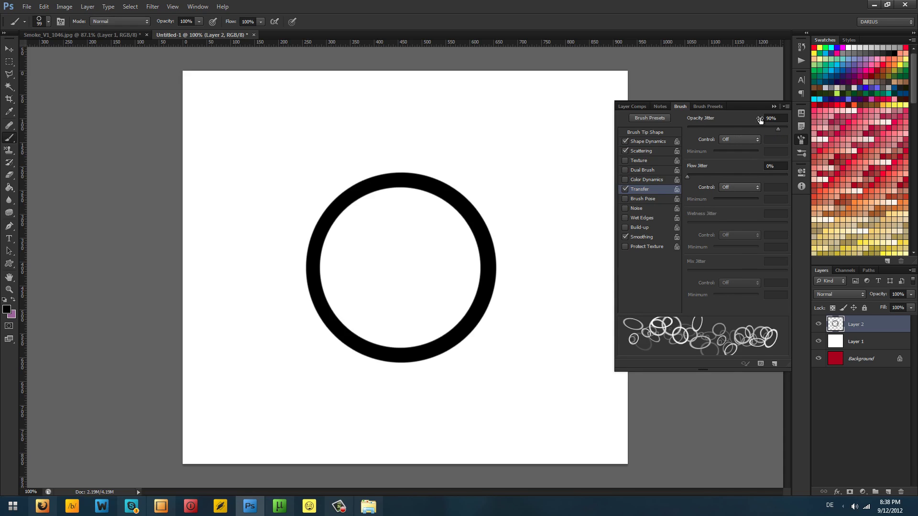
pyautogui.click(774, 107)
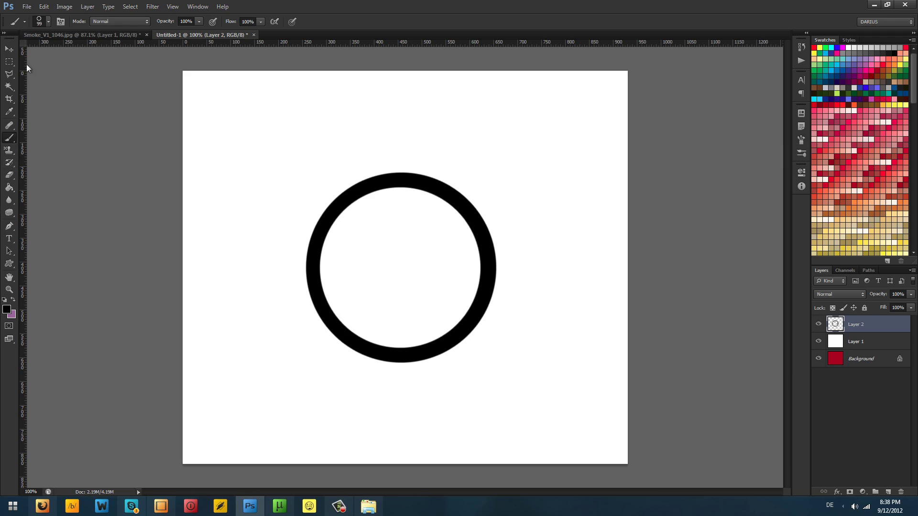
# Switch to orange-red and paint scattered ring-brush test strokes around the circle, undoing them
pyautogui.click(890, 64)
pyautogui.moveTo(244, 159)
pyautogui.mouseDown()
pyautogui.moveTo(440, 112)
pyautogui.moveTo(588, 275)
pyautogui.moveTo(500, 443)
pyautogui.moveTo(243, 333)
pyautogui.moveTo(270, 187)
pyautogui.moveTo(330, 165)
pyautogui.mouseUp()
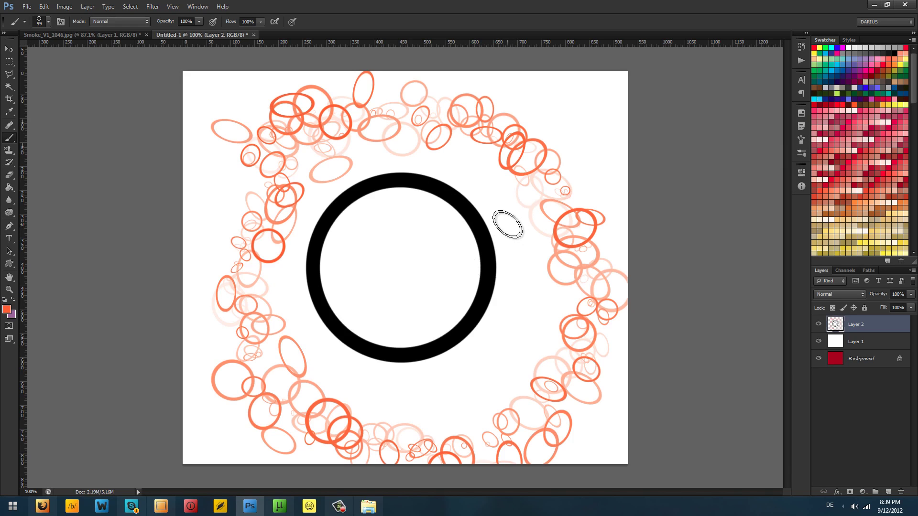
pyautogui.hotkey('ctrl', 'z')
pyautogui.moveTo(421, 150)
pyautogui.mouseDown()
pyautogui.moveTo(516, 245)
pyautogui.moveTo(492, 389)
pyautogui.mouseUp()
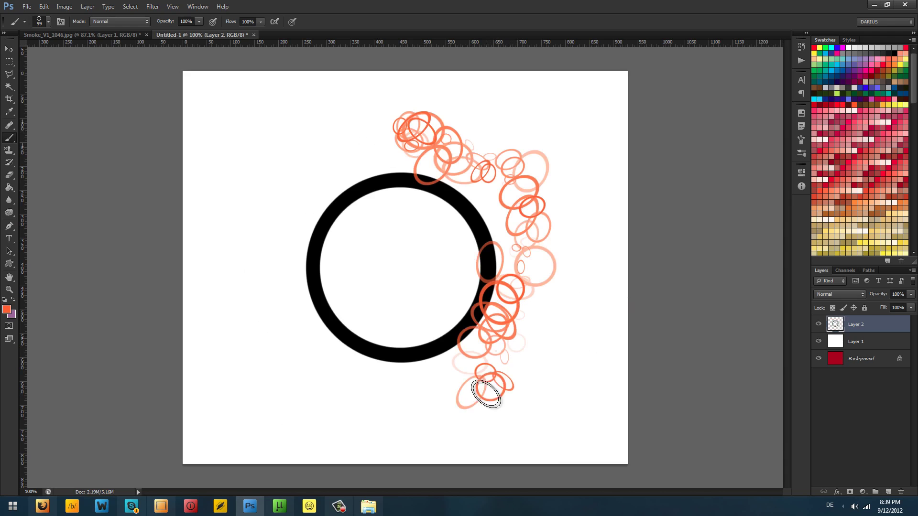
pyautogui.hotkey('ctrl', 'z')
pyautogui.moveTo(425, 148)
pyautogui.mouseDown()
pyautogui.moveTo(470, 186)
pyautogui.moveTo(509, 299)
pyautogui.moveTo(493, 392)
pyautogui.mouseUp()
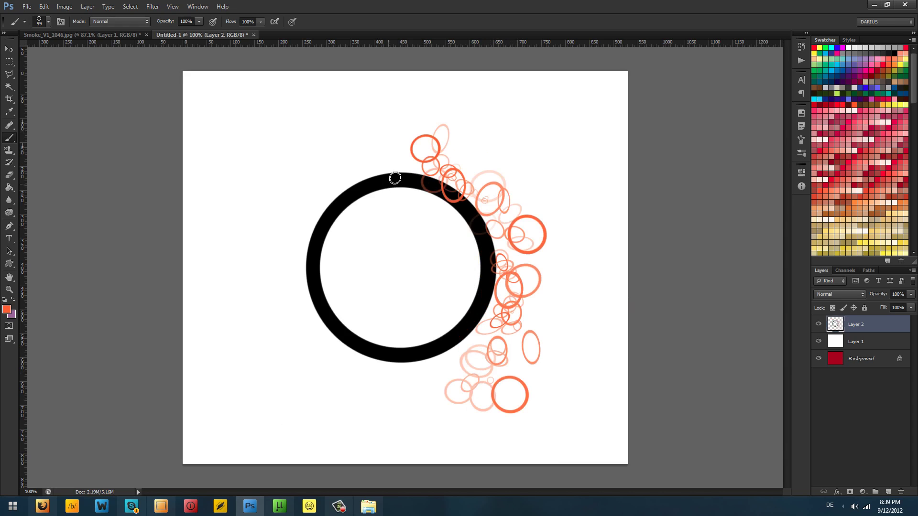
pyautogui.moveTo(373, 151)
pyautogui.mouseDown()
pyautogui.moveTo(278, 199)
pyautogui.moveTo(264, 267)
pyautogui.moveTo(266, 406)
pyautogui.mouseUp()
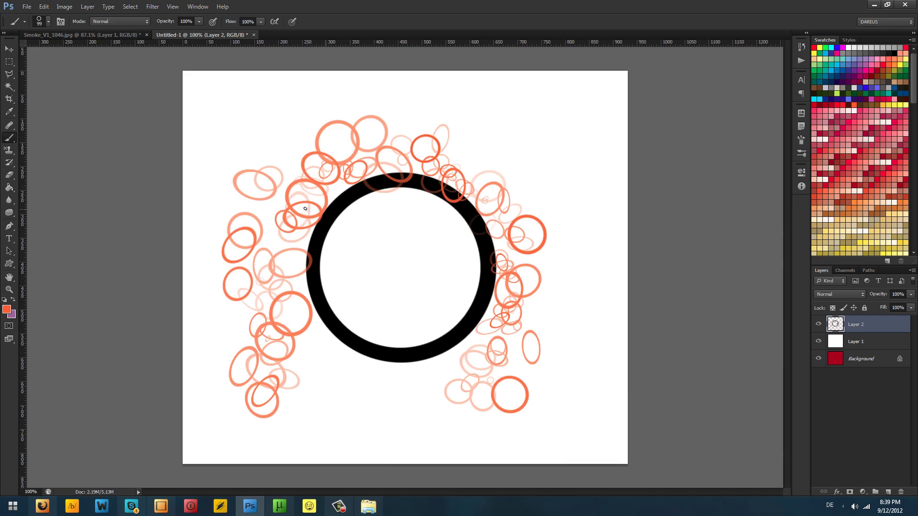
pyautogui.hotkey('ctrl', 'alt', 'z')
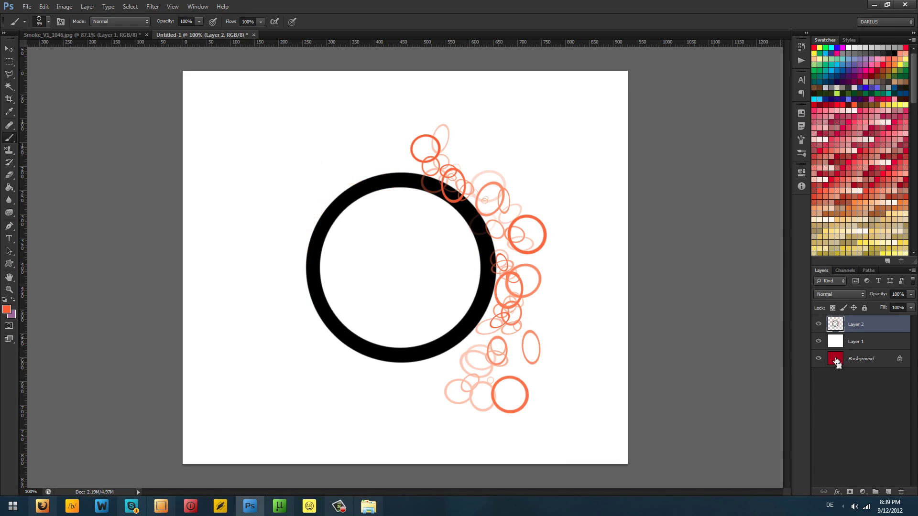
pyautogui.hotkey('ctrl', 'alt', 'z')
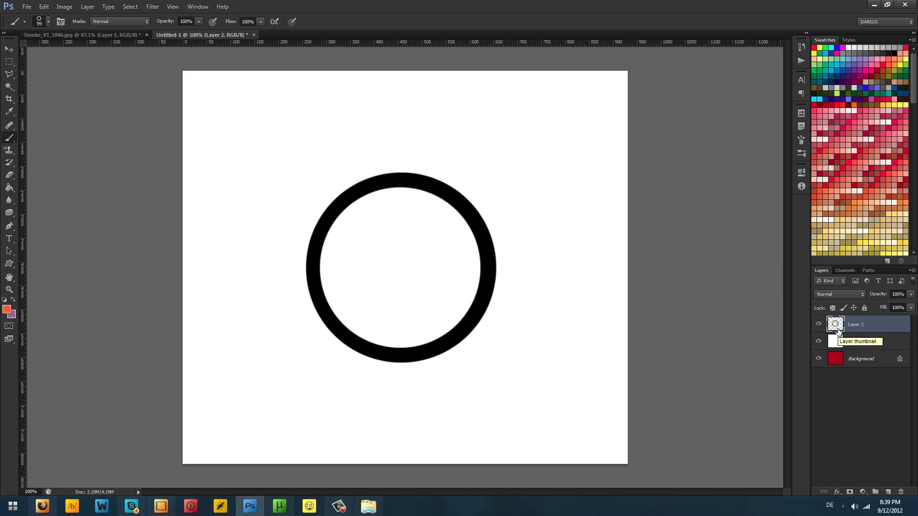
# Delete Layer 1 and the red Background, leaving Layer 2 on a transparent canvas, and restore the full smoke image
pyautogui.click(860, 342)
pyautogui.press('Delete')
pyautogui.press('Delete')
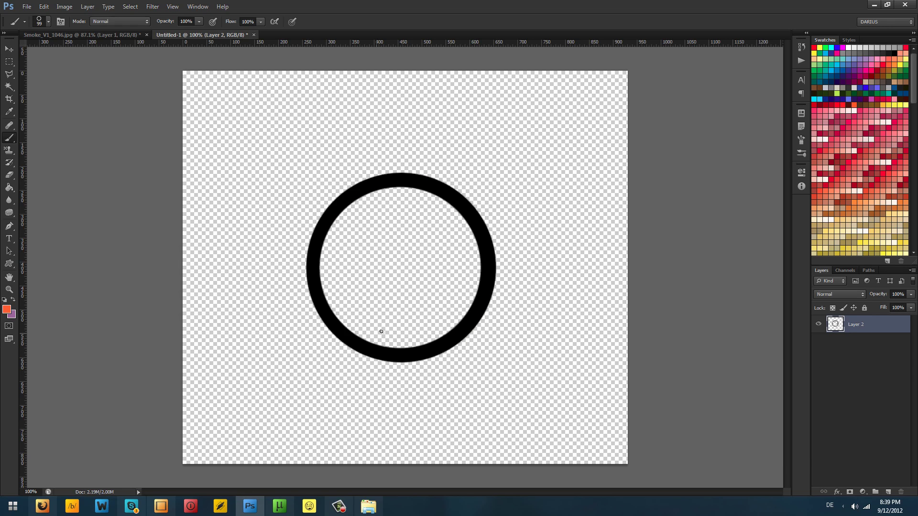
pyautogui.click(98, 37)
pyautogui.hotkey('ctrl', 'z')
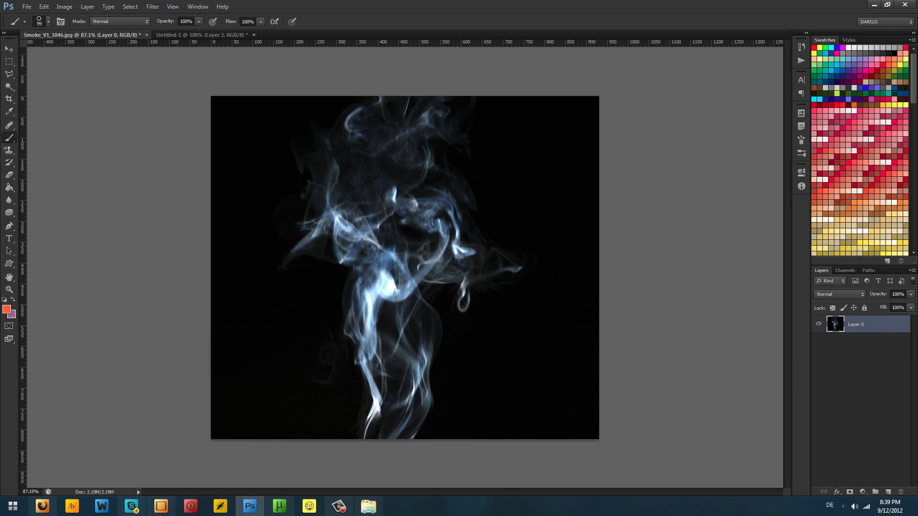
# Open the portrait _J3N0405-Edit-web.jpg and define it as an 800 px brush preset
pyautogui.moveTo(763, 317); pyautogui.dragTo(791, 380)
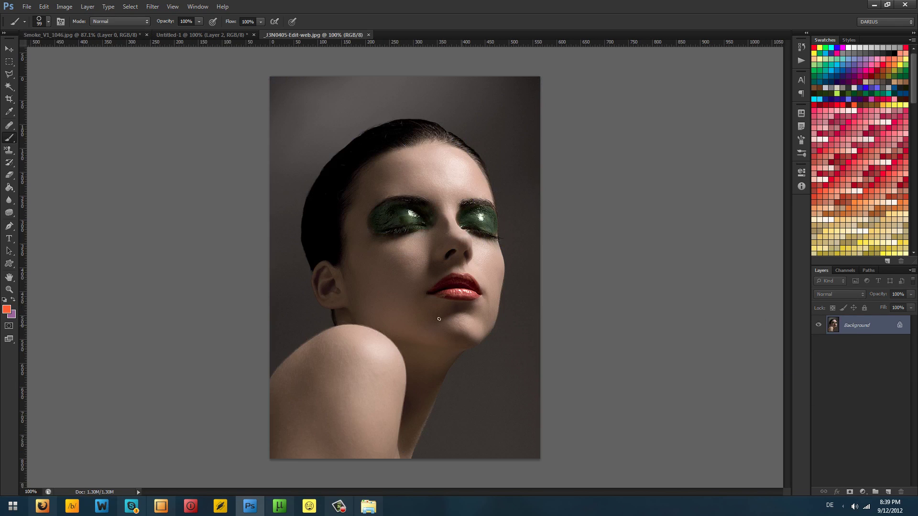
pyautogui.click(44, 7)
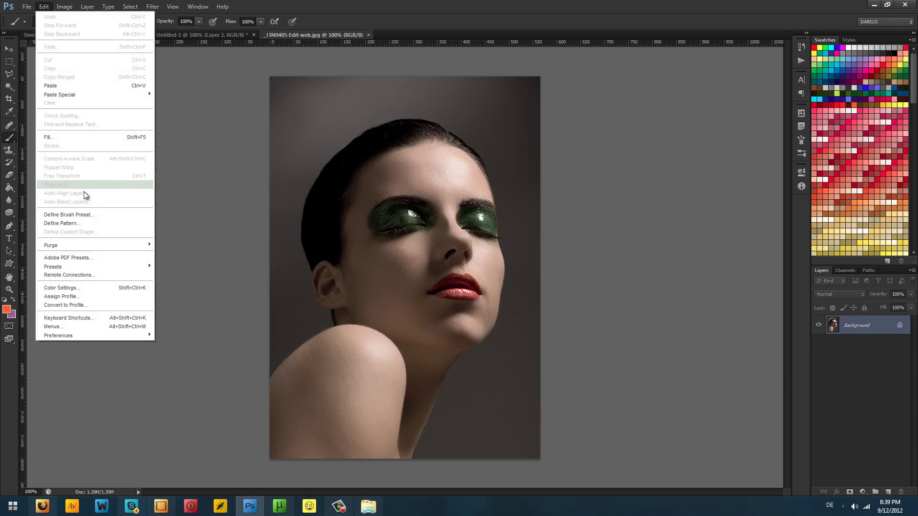
pyautogui.click(95, 211)
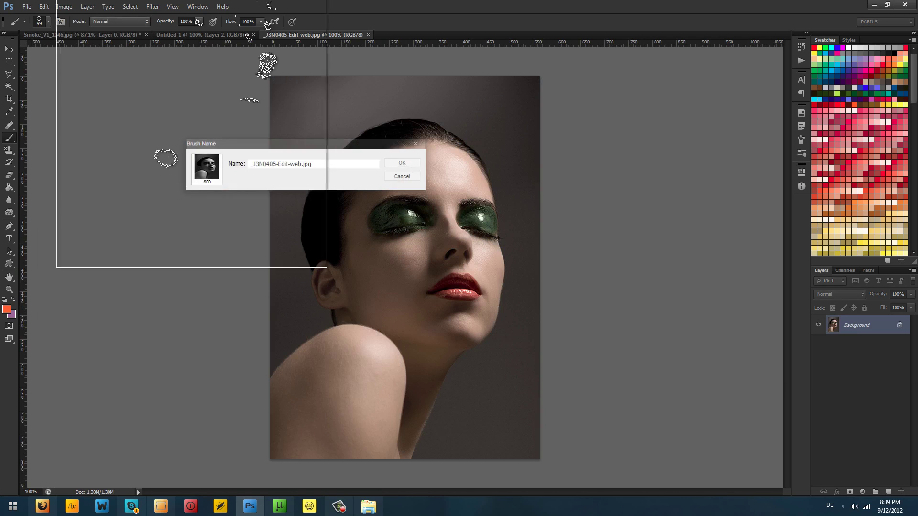
pyautogui.press('Return')
# Test the portrait brush with an orange stamp on Untitled-1, then undo it
pyautogui.click(101, 38)
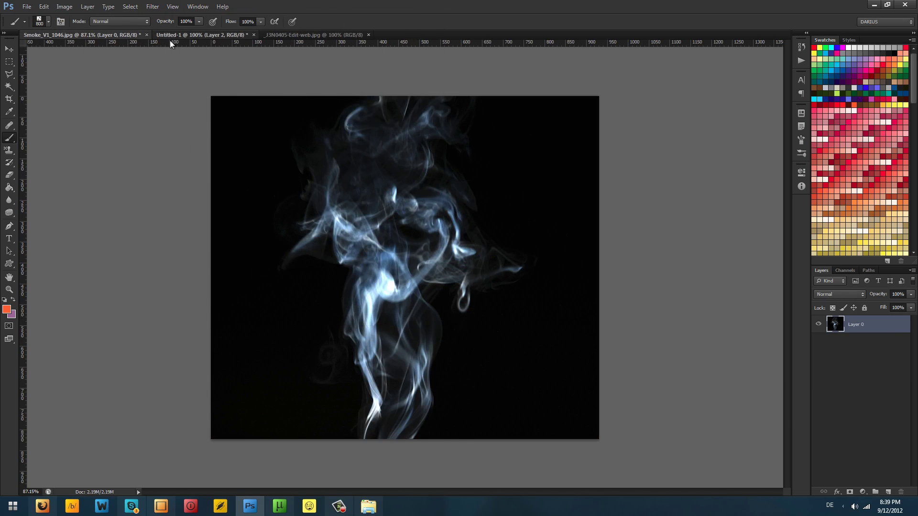
pyautogui.click(173, 35)
pyautogui.click(447, 244)
pyautogui.hotkey('ctrl', 'z')
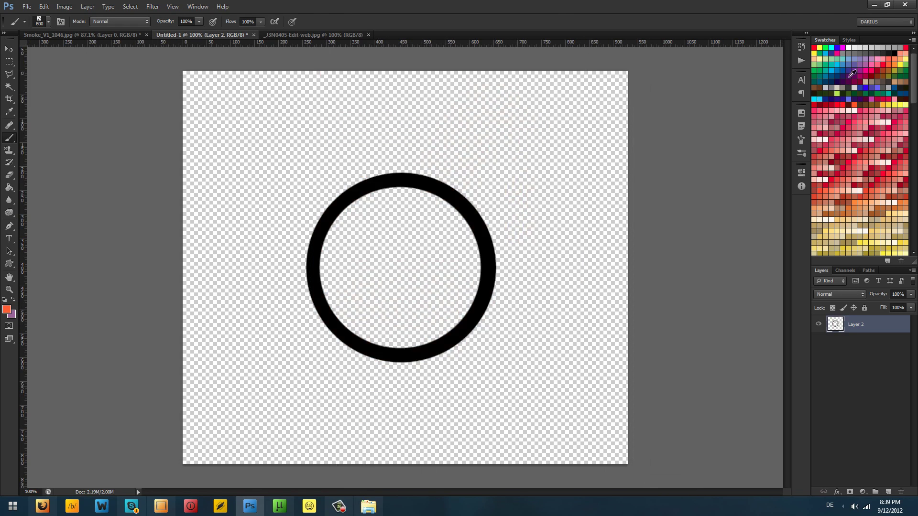
# Stamp the portrait brush in black across the canvas, then try and undo a white stamp
pyautogui.click(899, 51)
pyautogui.click(894, 52)
pyautogui.moveTo(400, 267)
pyautogui.mouseDown()
pyautogui.moveTo(246, 298)
pyautogui.moveTo(621, 334)
pyautogui.mouseUp()
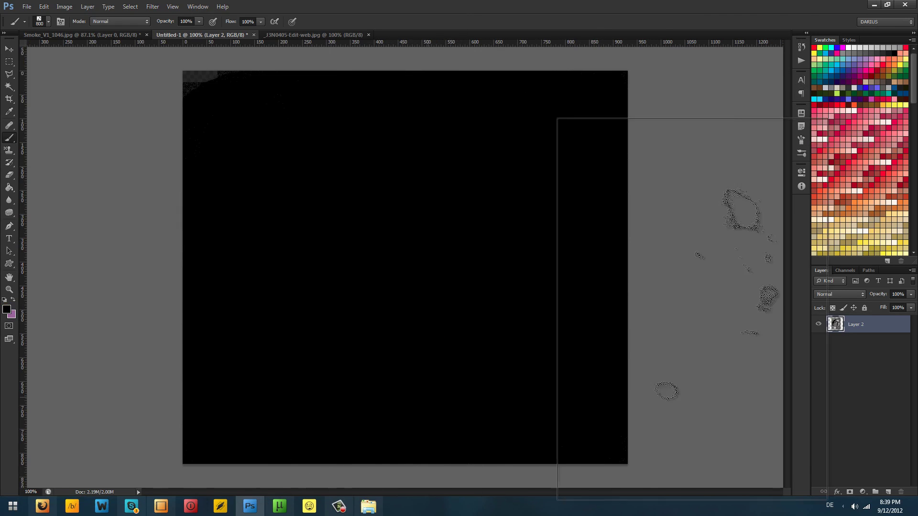
pyautogui.click(849, 47)
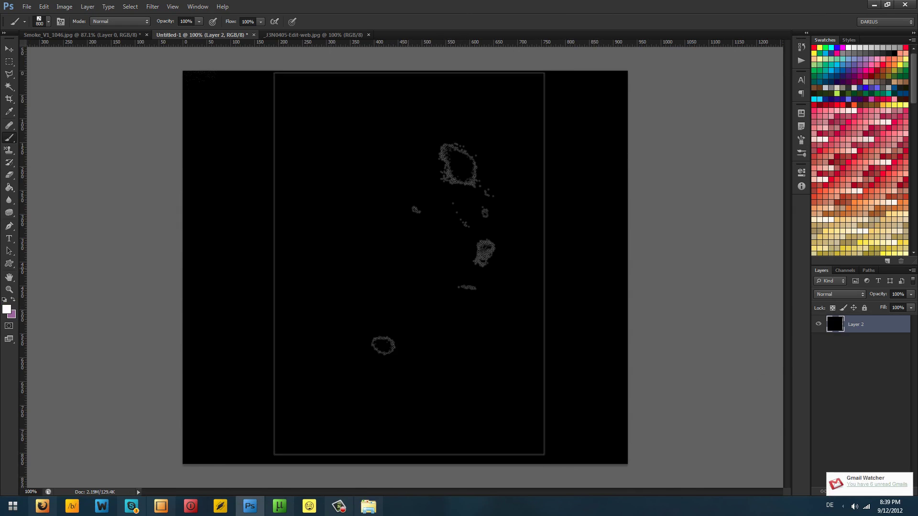
pyautogui.click(404, 258)
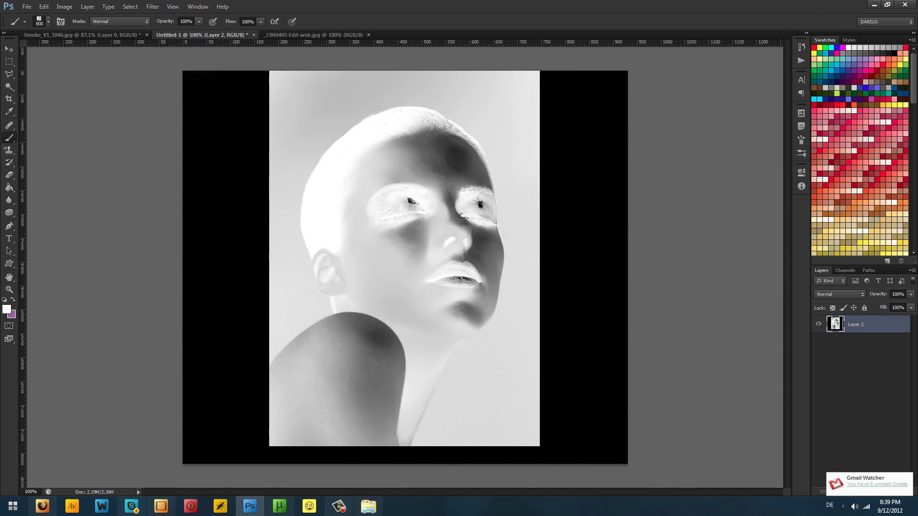
pyautogui.hotkey('ctrl', 'z')
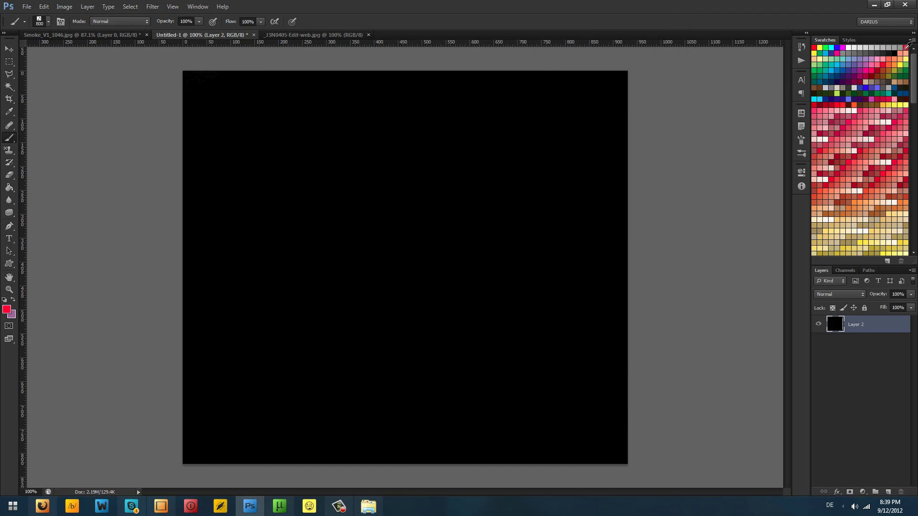
# Try and undo a red portrait stamp, then close Untitled-1 without saving
pyautogui.click(384, 260)
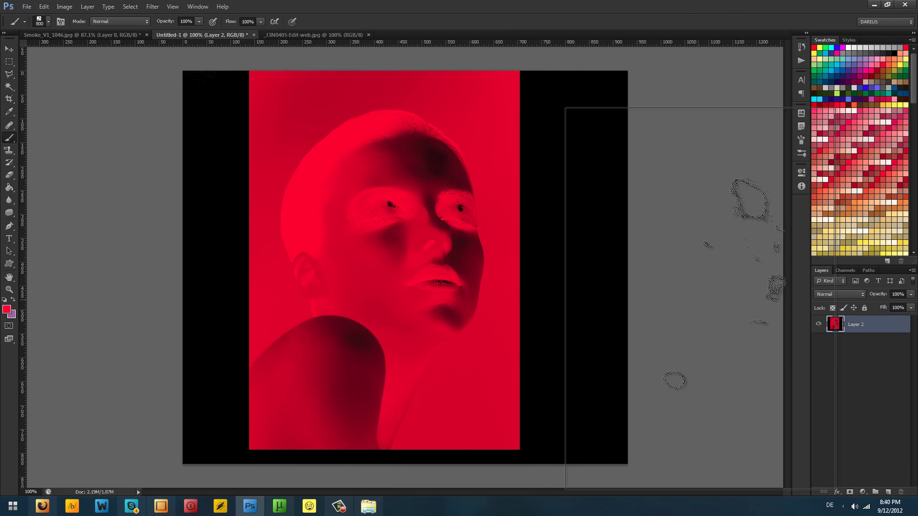
pyautogui.hotkey('ctrl', 'z')
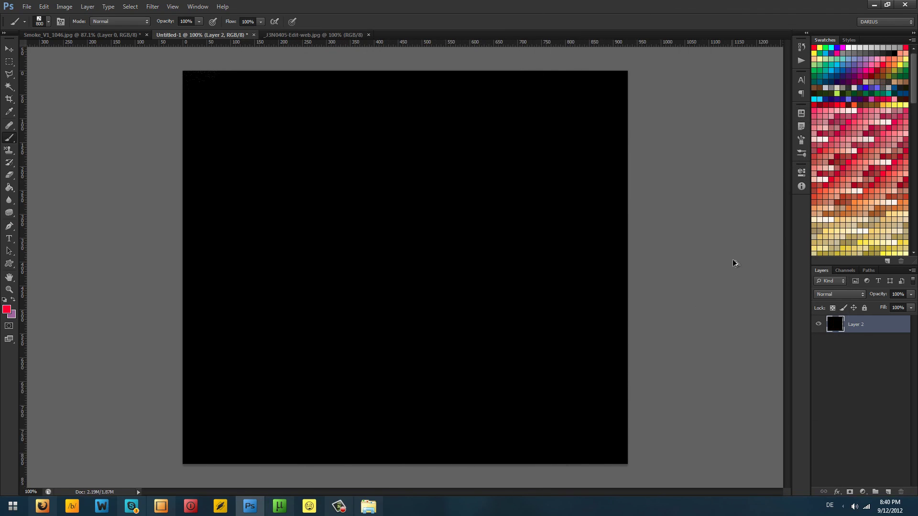
pyautogui.click(254, 35)
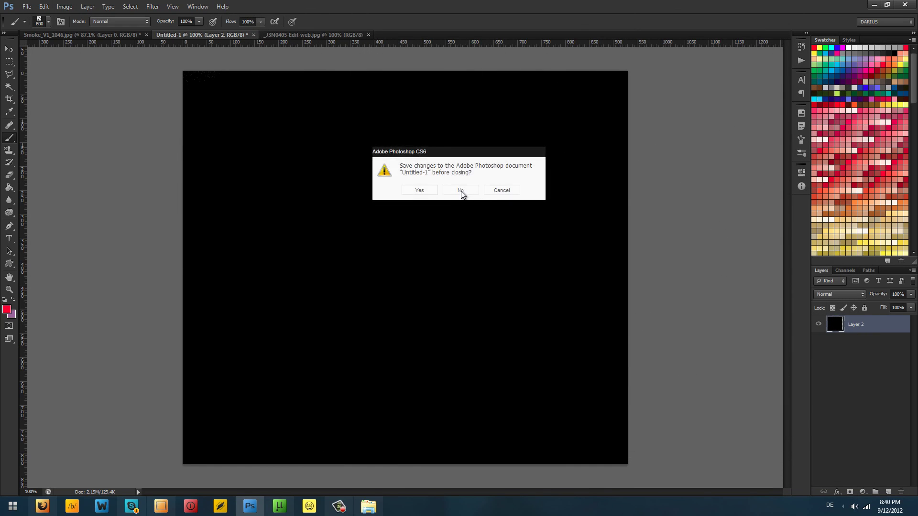
pyautogui.click(461, 191)
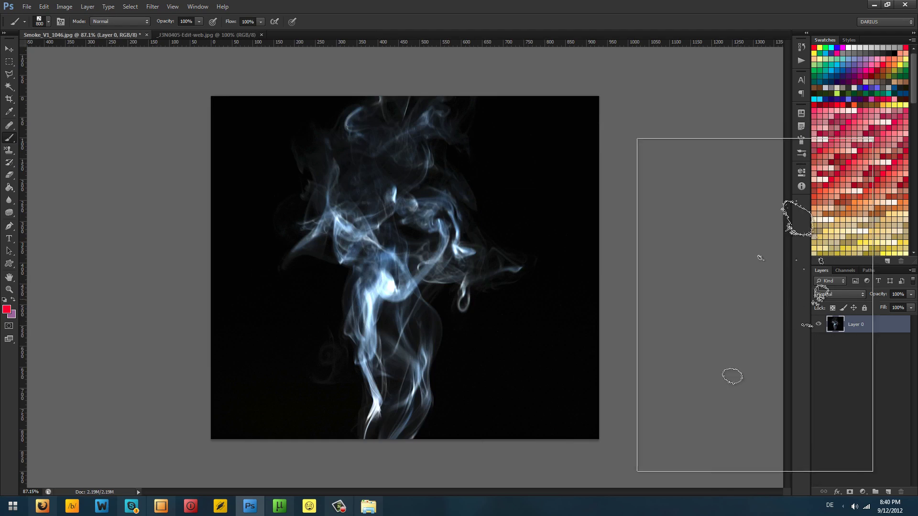